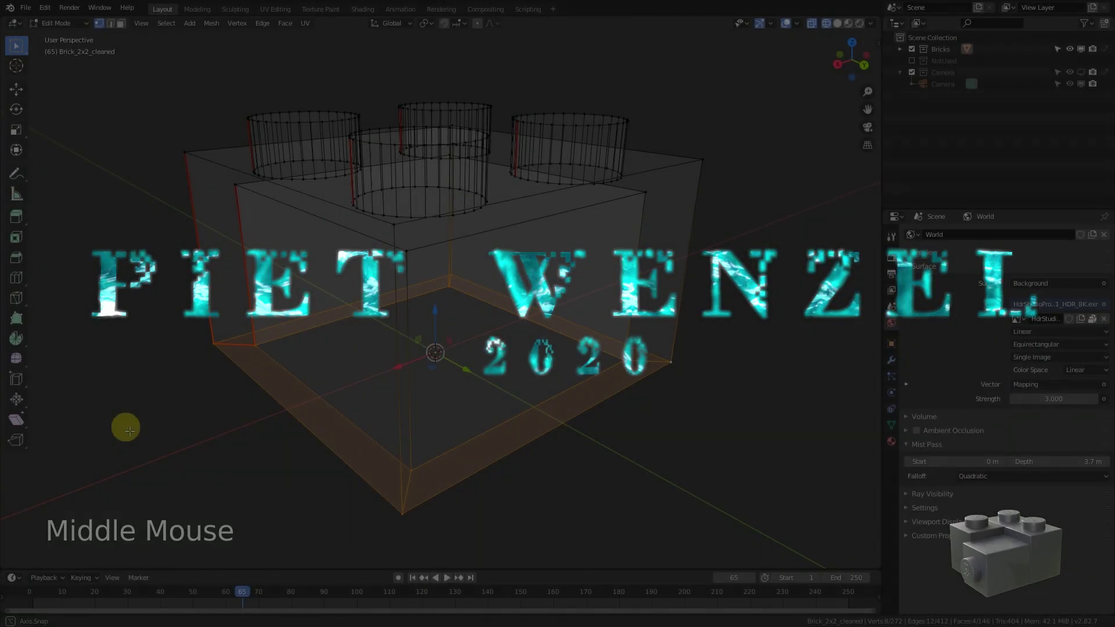
- Orbit around the brick and open the Brick_Landscape_Source material slot in Material Properties
{"action": "middle_click_drag", "start_coordinate": [130, 430], "coordinate": [216, 405]}
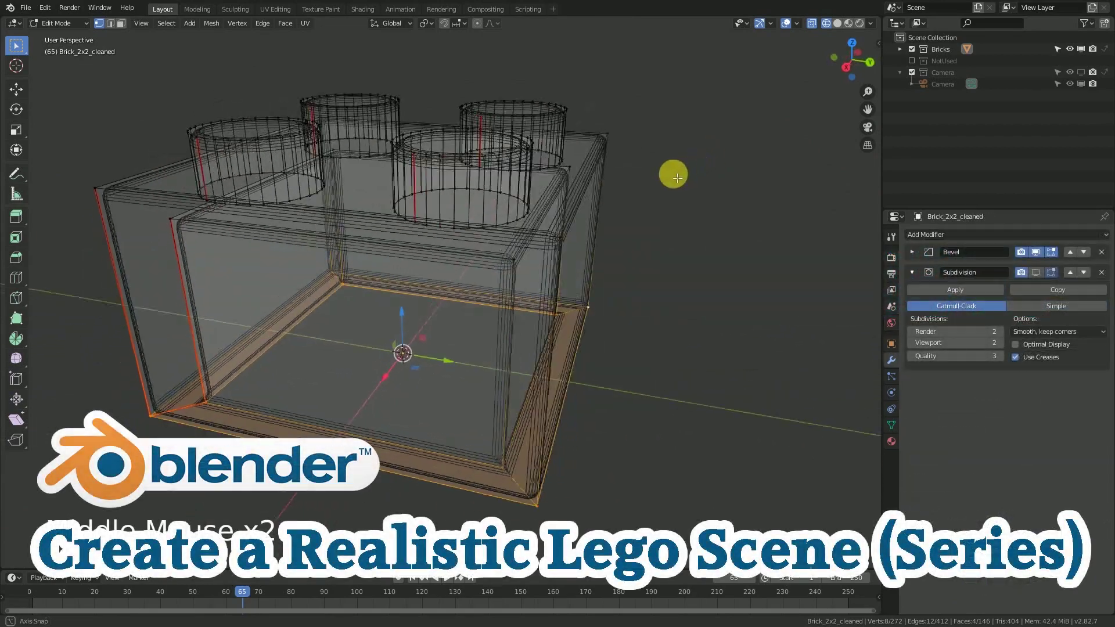
{"action": "middle_click_drag", "start_coordinate": [671, 174], "coordinate": [500, 182]}
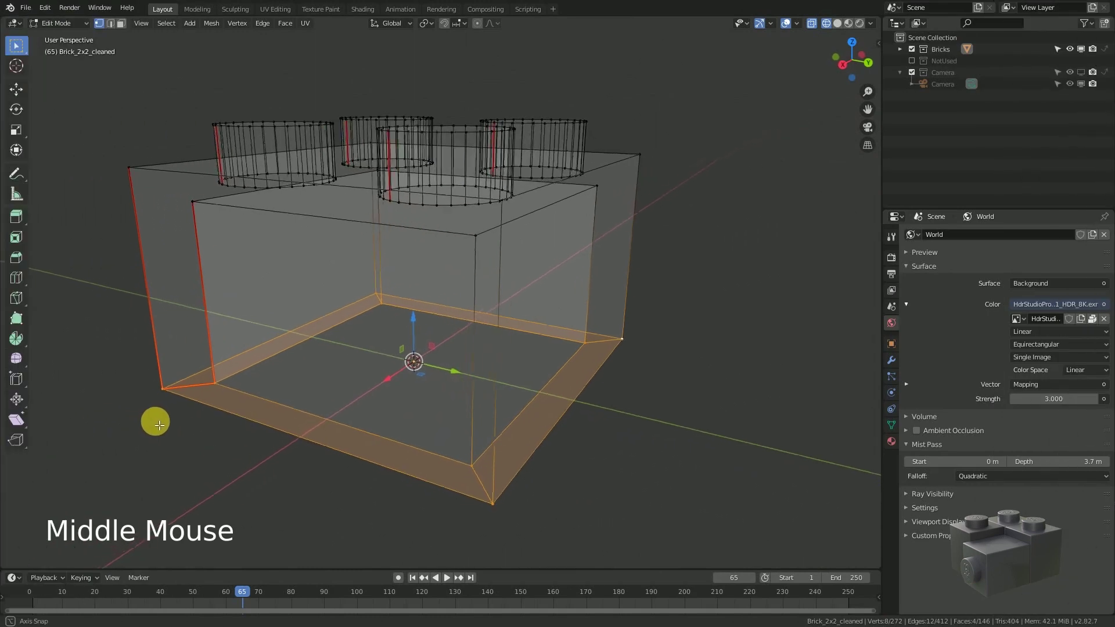
{"action": "middle_click_drag", "start_coordinate": [159, 425], "coordinate": [252, 405]}
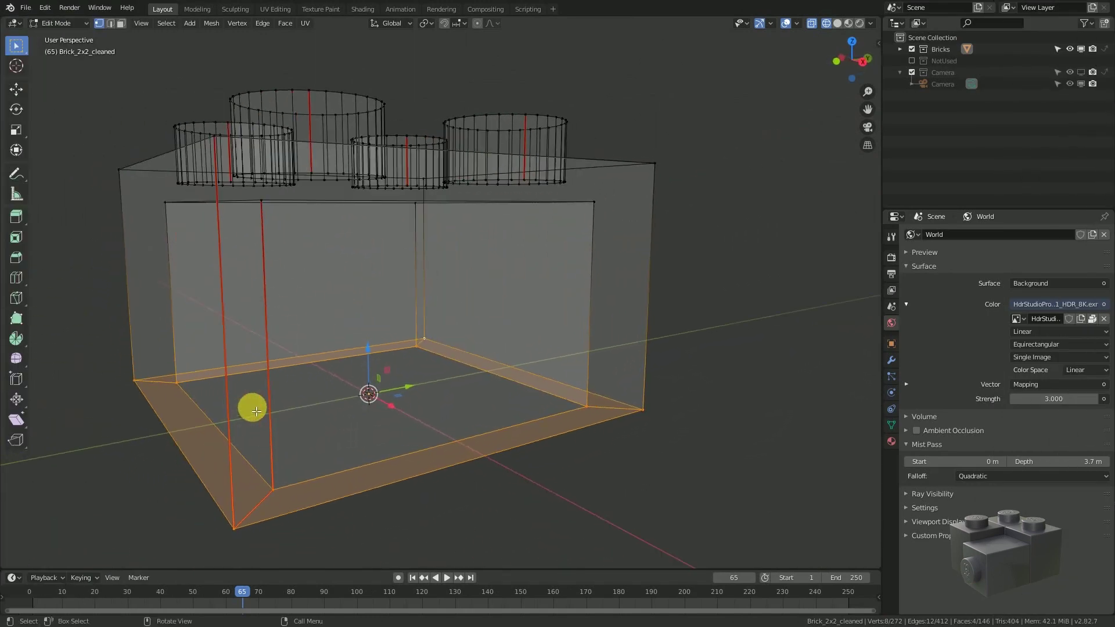
{"action": "middle_click_drag", "start_coordinate": [694, 226], "coordinate": [614, 249]}
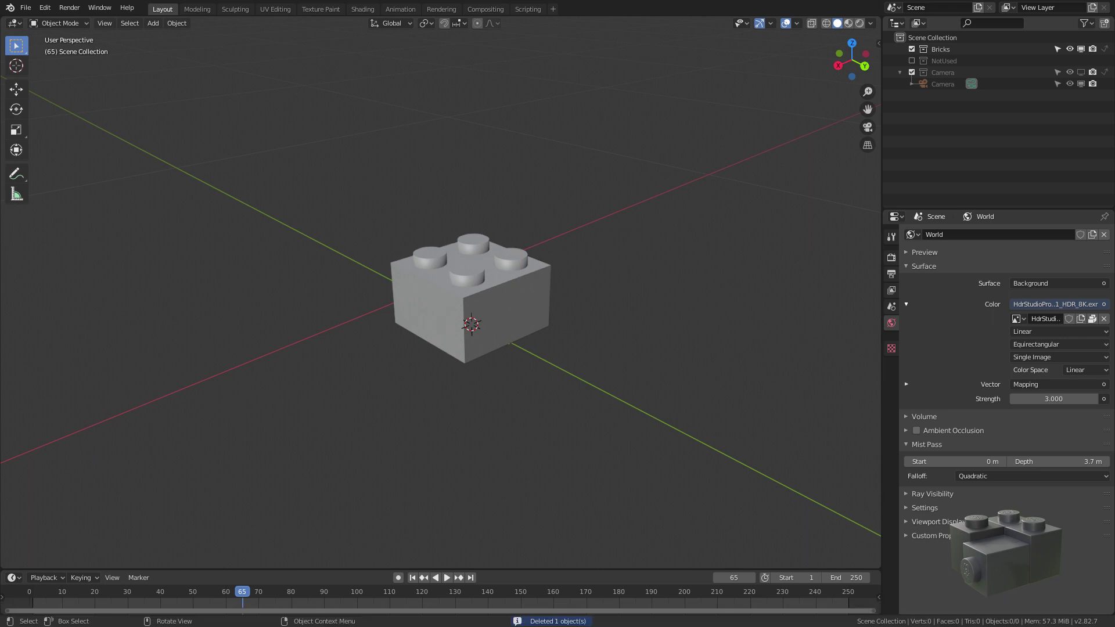
{"action": "left_click", "coordinate": [964, 238]}
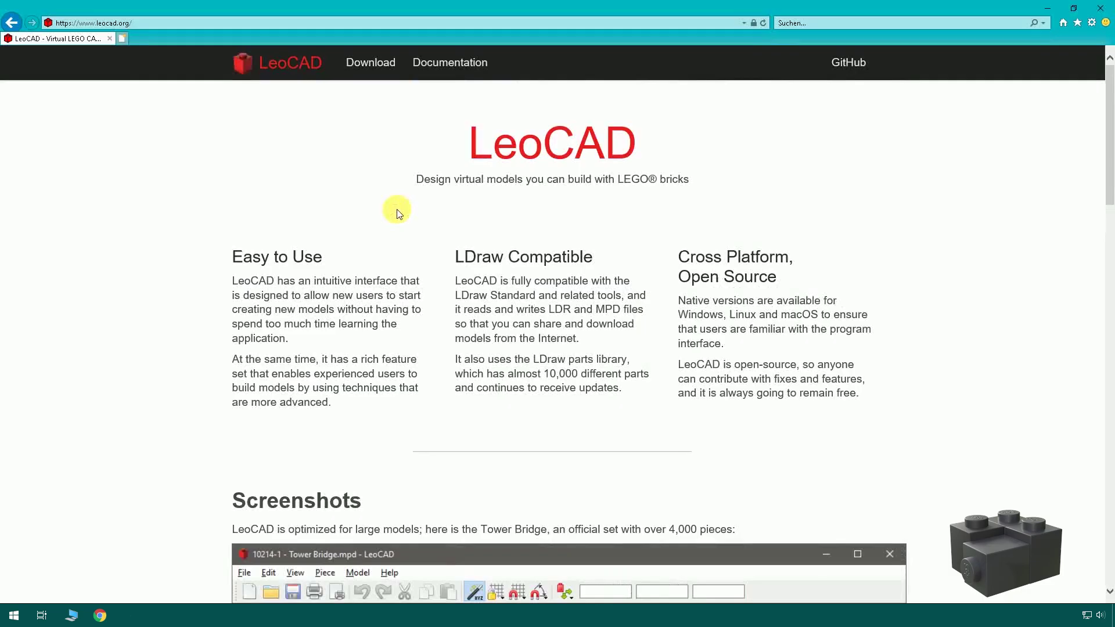
- Open the Download page from leocad.org's top navigation
{"action": "left_click", "coordinate": [373, 64]}
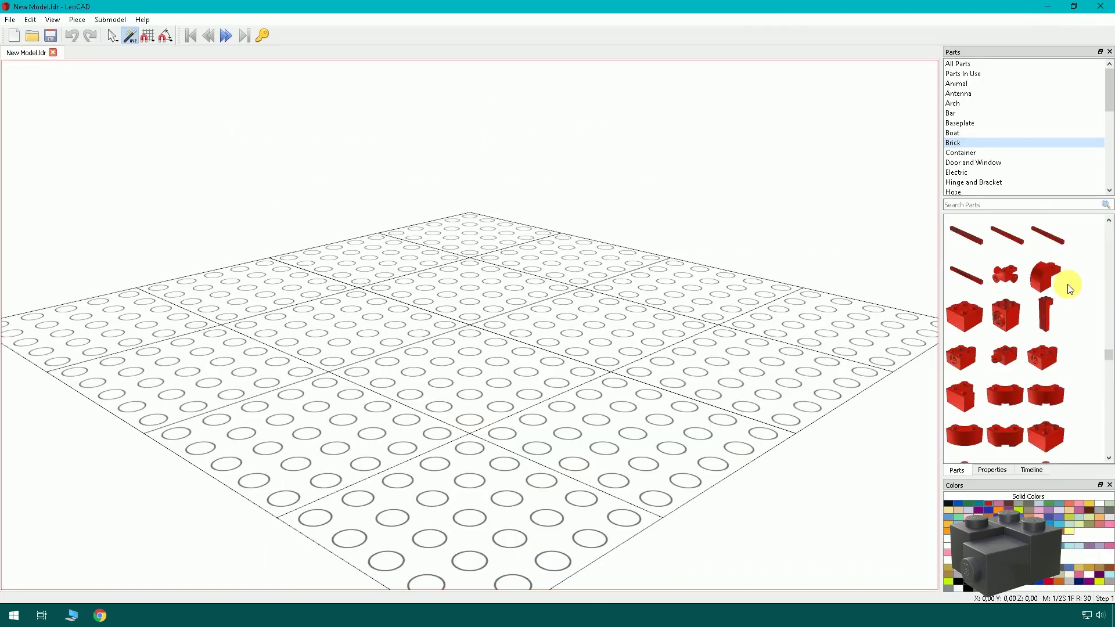
- Place a Brick 2x2 at the baseplate centre and start a Wavefront OBJ export
{"action": "left_click_drag", "start_coordinate": [965, 314], "coordinate": [464, 280]}
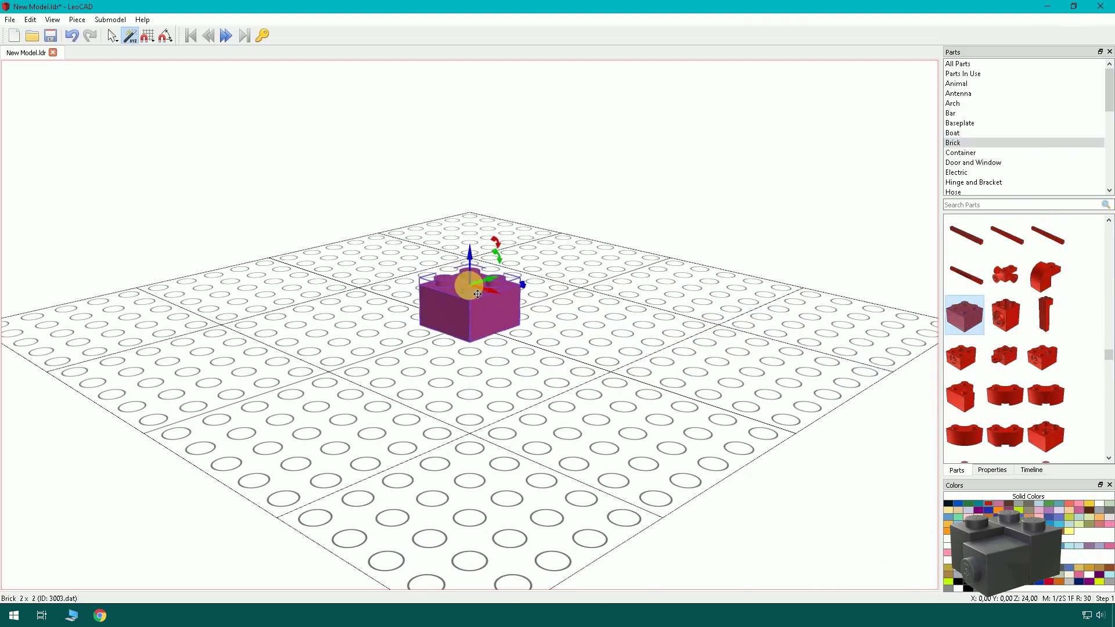
{"action": "left_click", "coordinate": [10, 19]}
{"action": "mouse_move", "coordinate": [65, 132]}
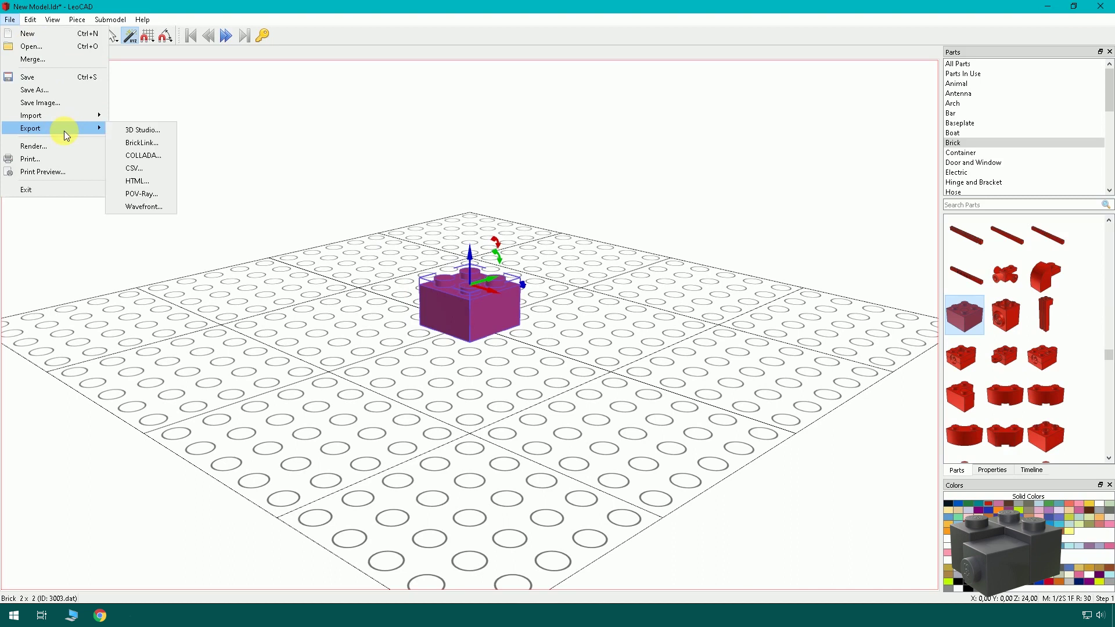
{"action": "left_click", "coordinate": [141, 207]}
- Save the export as New Model.obj in D:\2_Lego\2020_Blender_Tutorial
{"action": "left_click", "coordinate": [325, 39]}
{"action": "type", "text": "D:\\2_Lego\\2020_Blender_Tutorial"}
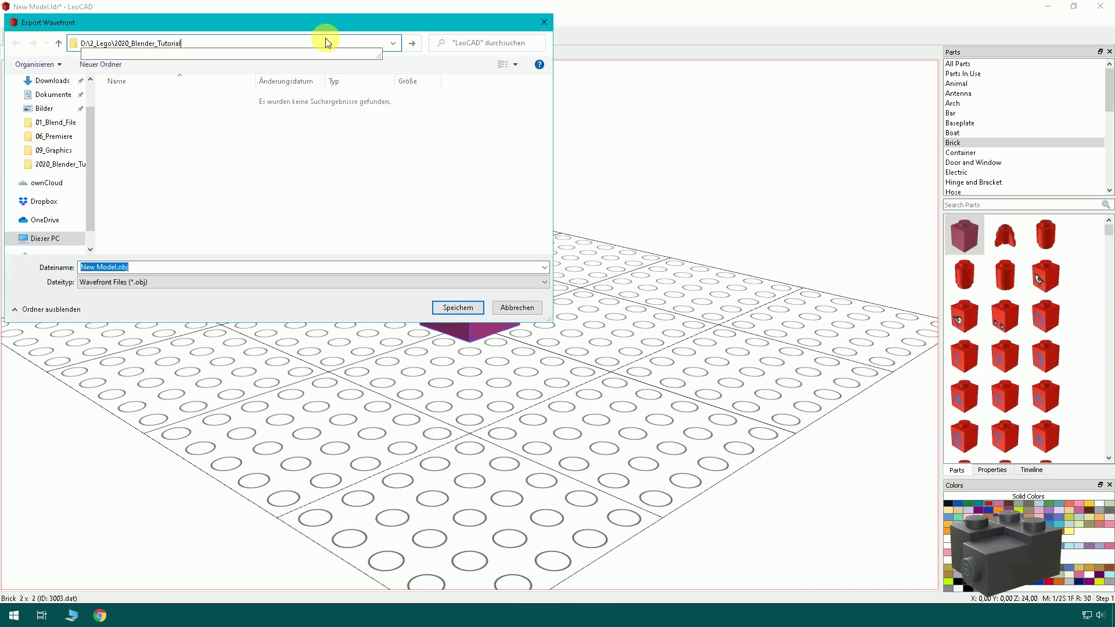
{"action": "key", "text": "Return"}
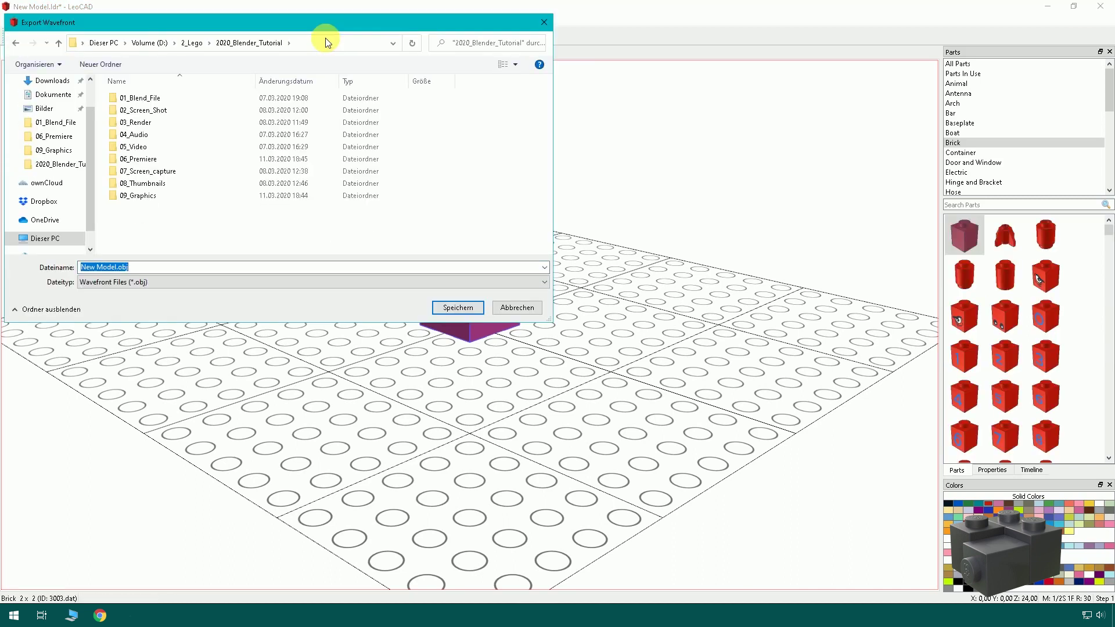
{"action": "left_click", "coordinate": [453, 309]}
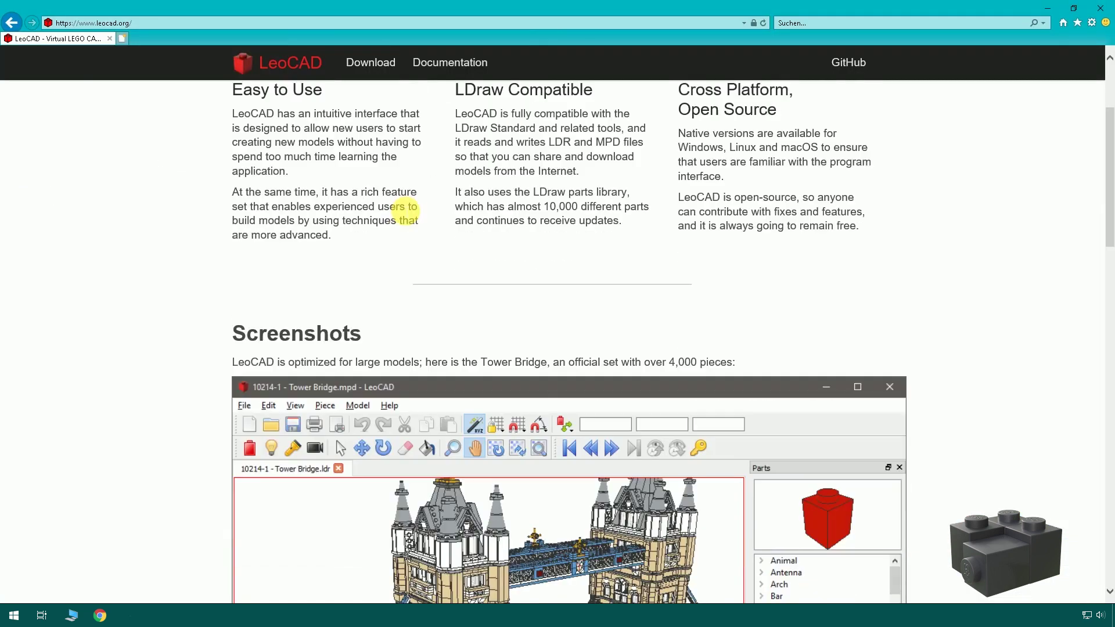
{"action": "scroll", "coordinate": [400, 206], "scroll_direction": "down", "scroll_amount": 5}
{"action": "scroll", "coordinate": [401, 207], "scroll_direction": "down", "scroll_amount": 18}
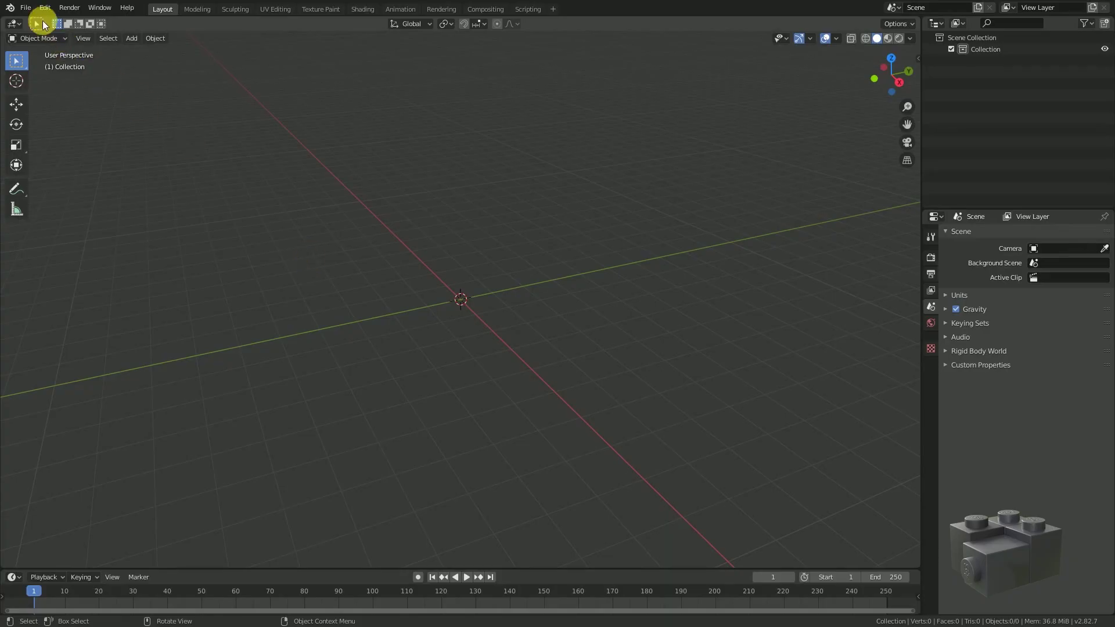
- Import New Model.obj from the 2020_Blender_Tutorial folder with the Wavefront (.obj) importer
{"action": "left_click", "coordinate": [25, 7]}
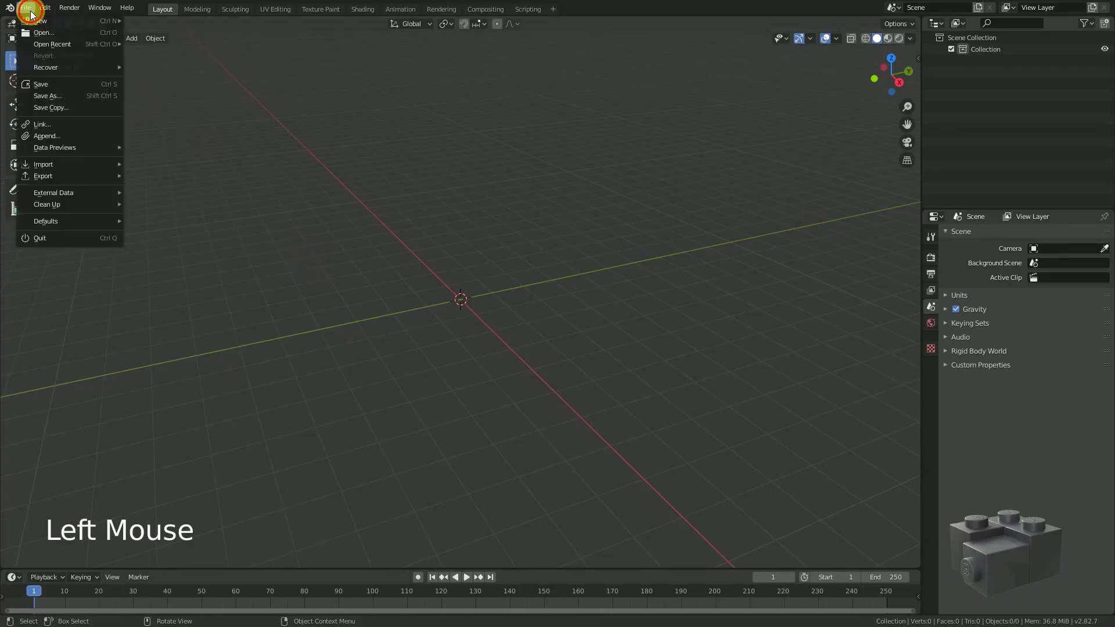
{"action": "mouse_move", "coordinate": [86, 163]}
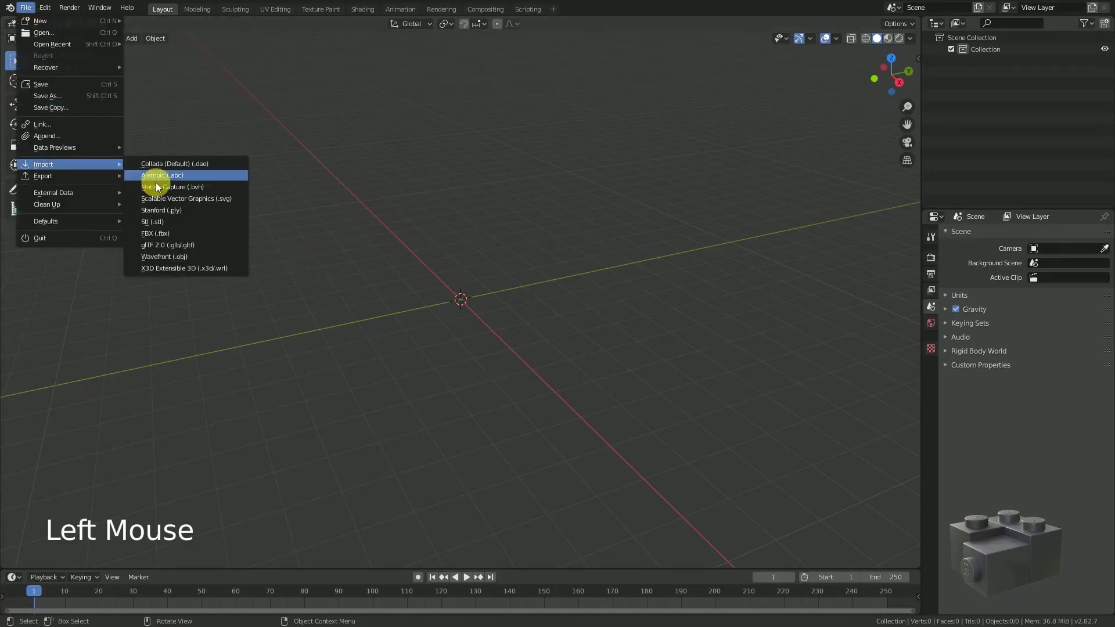
{"action": "left_click", "coordinate": [212, 255]}
{"action": "left_click", "coordinate": [604, 168]}
{"action": "type", "text": "D:\\2_Lego\\2020_Blender_Tutorial\\"}
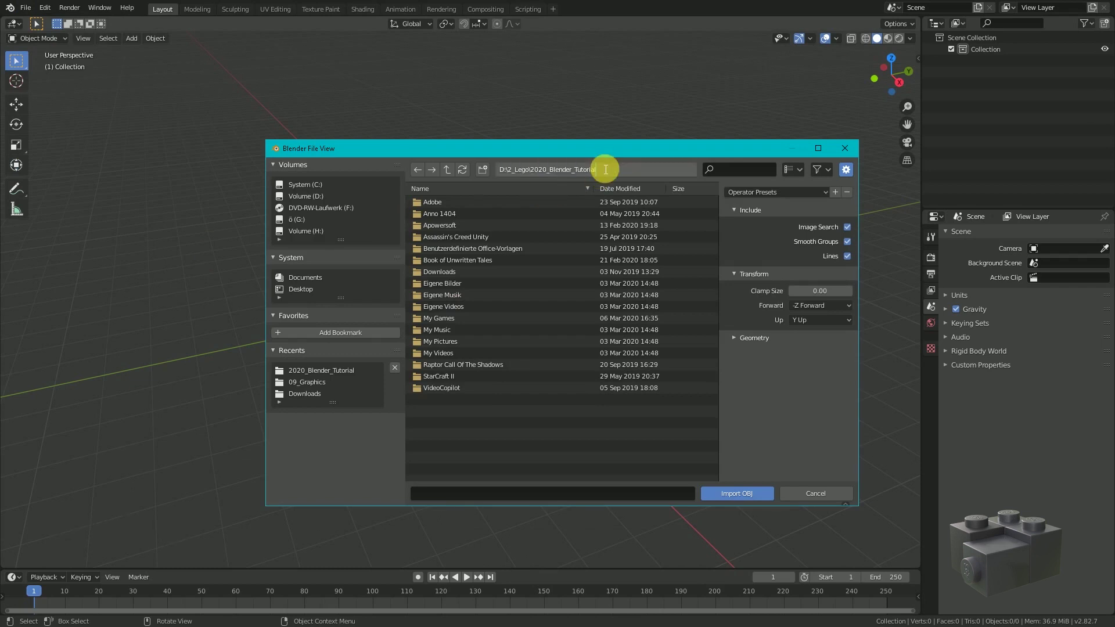
{"action": "key", "text": "Return"}
{"action": "left_click", "coordinate": [501, 315]}
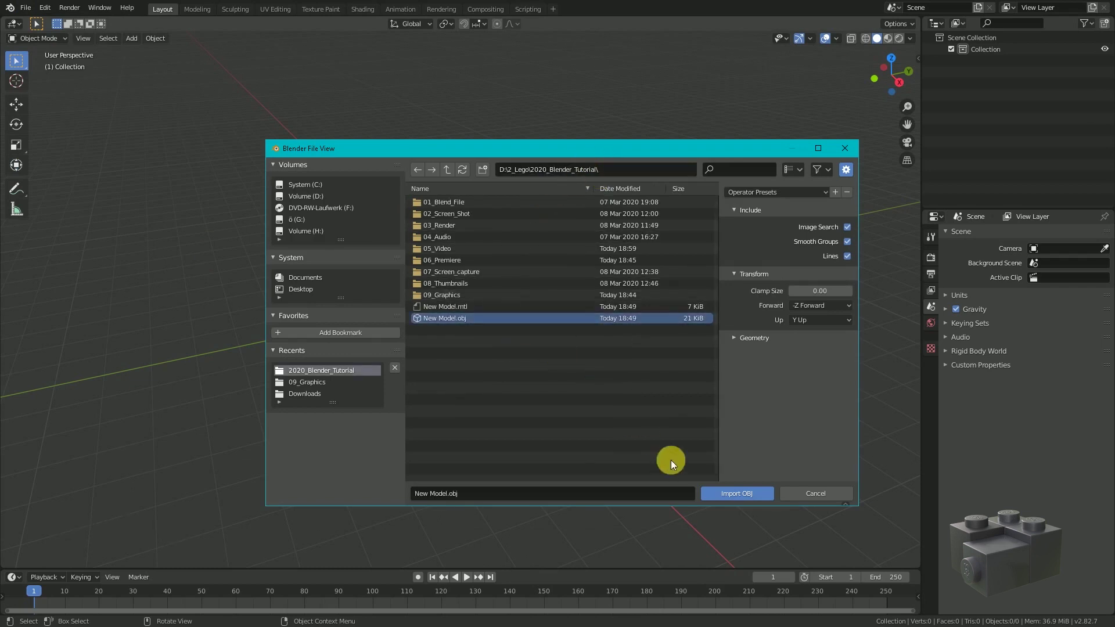
{"action": "left_click", "coordinate": [720, 493]}
{"action": "scroll", "coordinate": [546, 348], "scroll_direction": "down", "scroll_amount": 12}
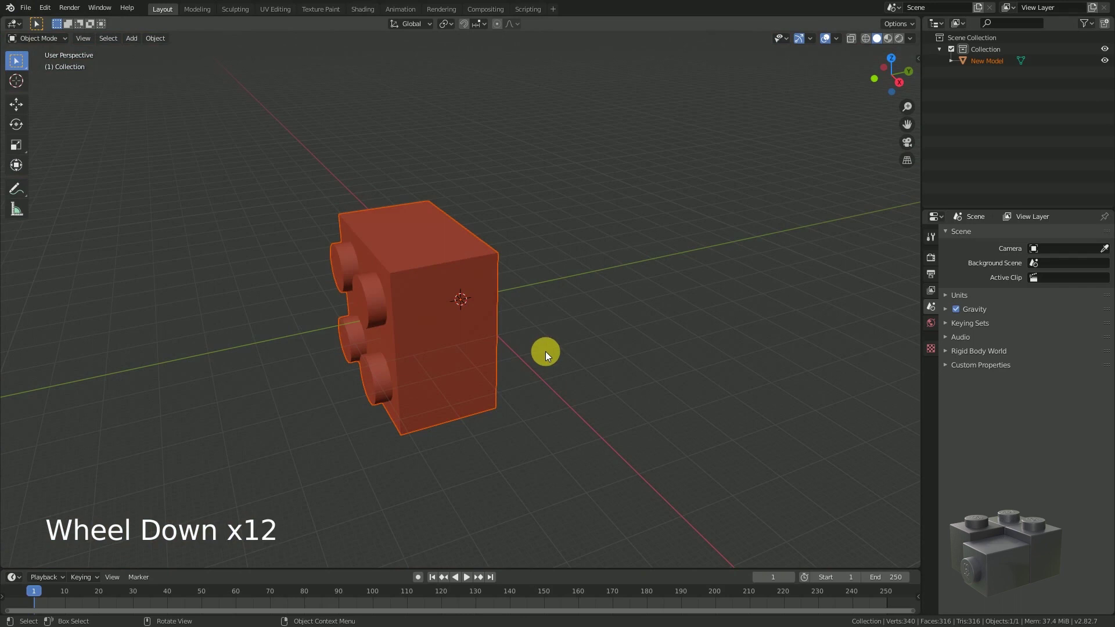
- Rotate the brick 90 degrees around X so its studs point up
{"action": "key", "text": "r"}
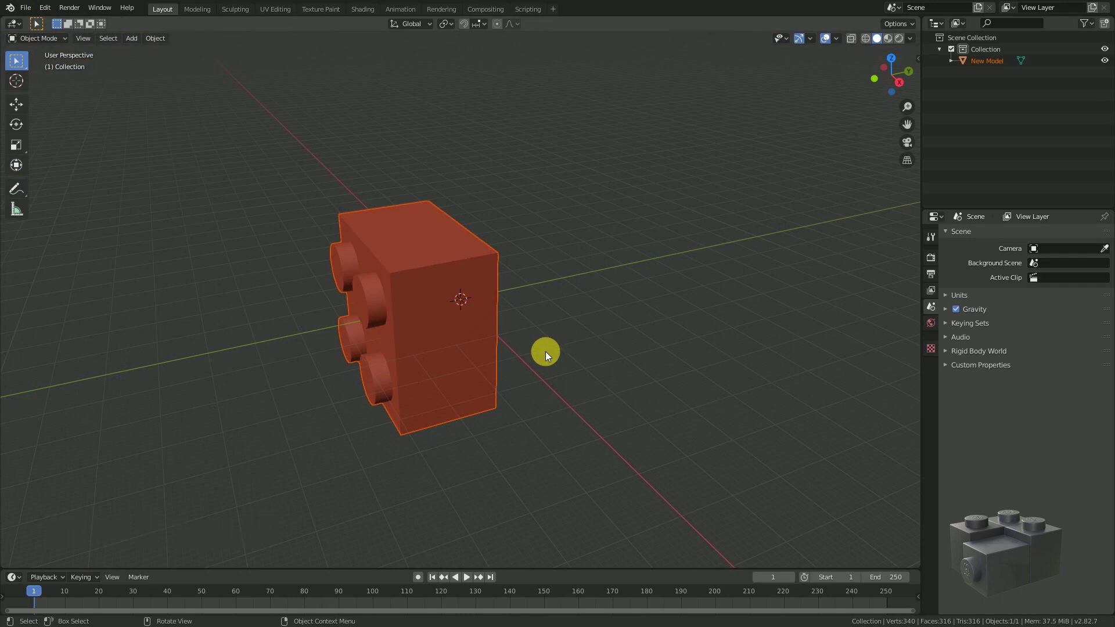
{"action": "key", "text": "r"}
{"action": "key", "text": "x"}
{"action": "key", "text": "9"}
{"action": "key", "text": "0"}
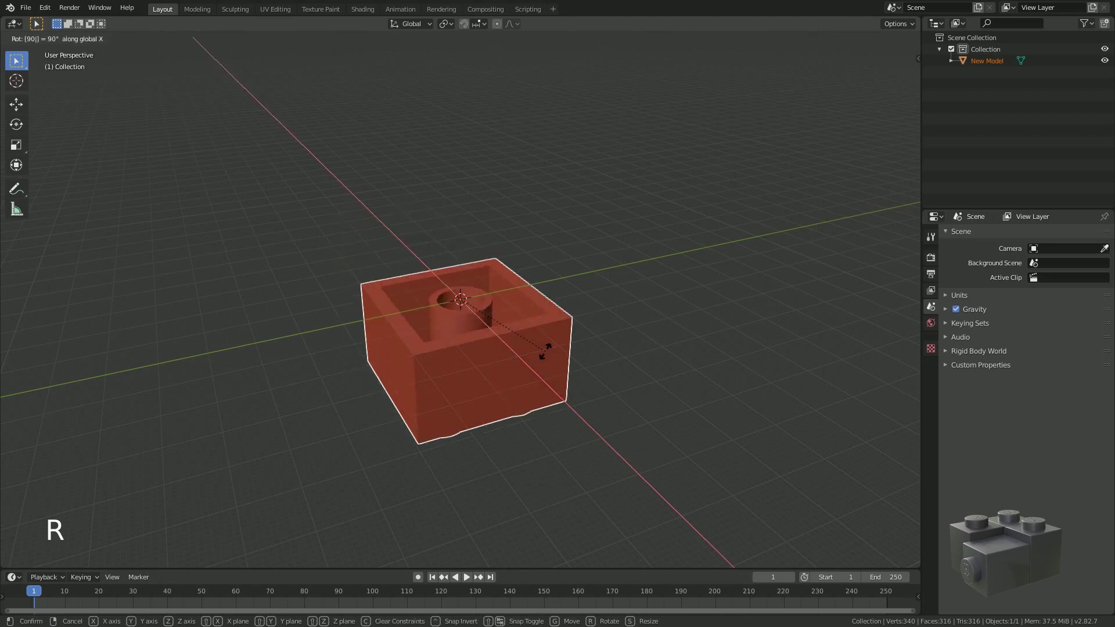
{"action": "key", "text": "minus"}
{"action": "left_click", "coordinate": [544, 350]}
- Scale the brick down by 0.1 and frame it in the view
{"action": "key", "text": "s"}
{"action": "key", "text": "0"}
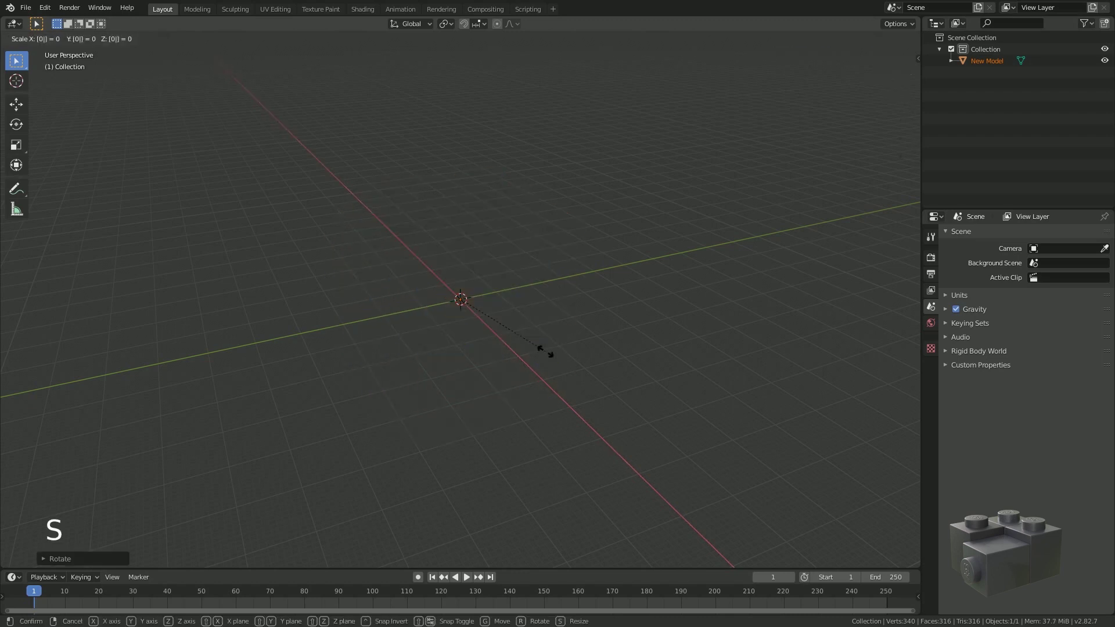
{"action": "key", "text": "period"}
{"action": "key", "text": "1"}
{"action": "left_click", "coordinate": [545, 350]}
{"action": "key", "text": "Home"}
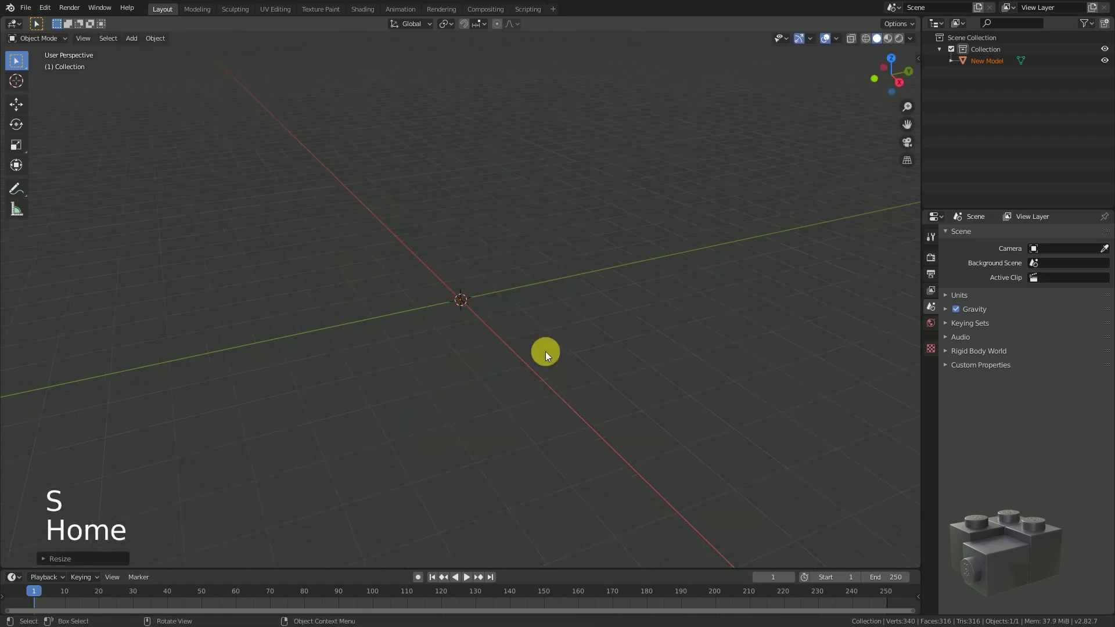
{"action": "scroll", "coordinate": [482, 315], "scroll_direction": "down", "scroll_amount": 2}
{"action": "scroll", "coordinate": [482, 314], "scroll_direction": "down", "scroll_amount": 2}
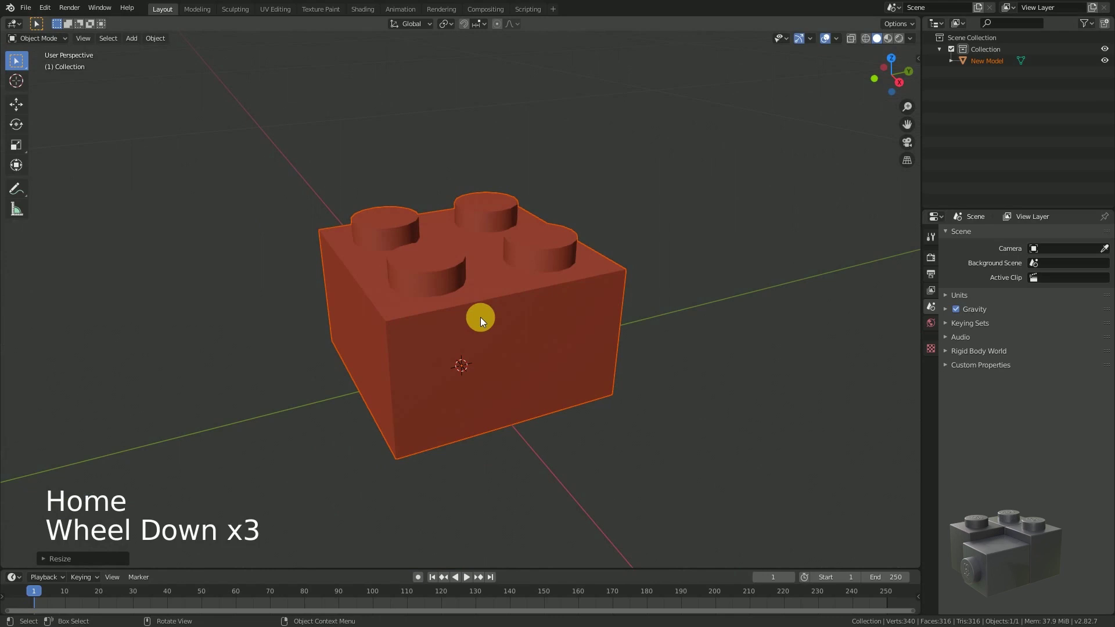
- Apply all transforms to the brick, then view it from the front
{"action": "left_click", "coordinate": [157, 38]}
{"action": "mouse_move", "coordinate": [187, 98]}
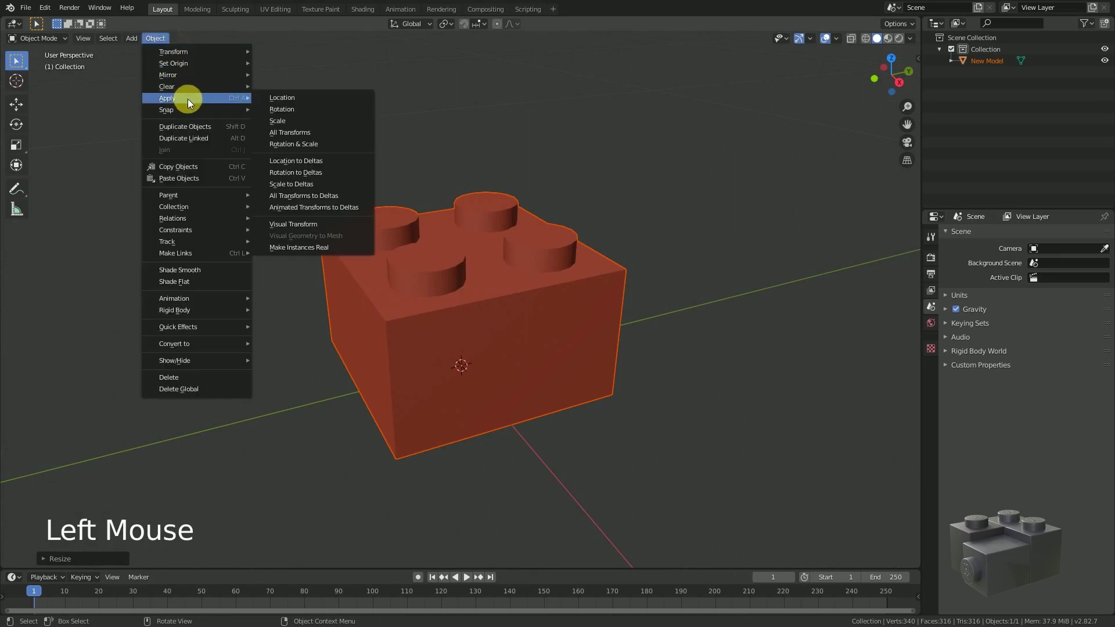
{"action": "left_click", "coordinate": [311, 135]}
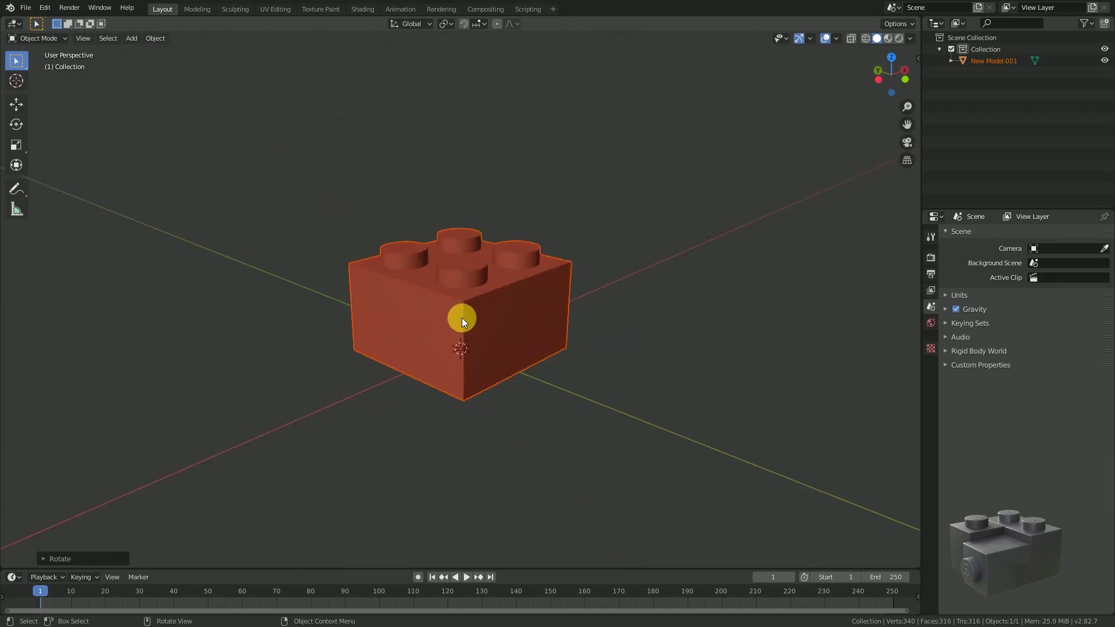
{"action": "key", "text": "KP_1"}
- Enter Edit Mode with see-through wireframe shading and vertex select, clearing the selection
{"action": "key", "text": "Tab"}
{"action": "left_click", "coordinate": [868, 39]}
{"action": "scroll", "coordinate": [425, 298], "scroll_direction": "up", "scroll_amount": 4}
{"action": "key", "text": "Tab"}
{"action": "left_click", "coordinate": [341, 228]}
{"action": "key", "text": "Tab"}
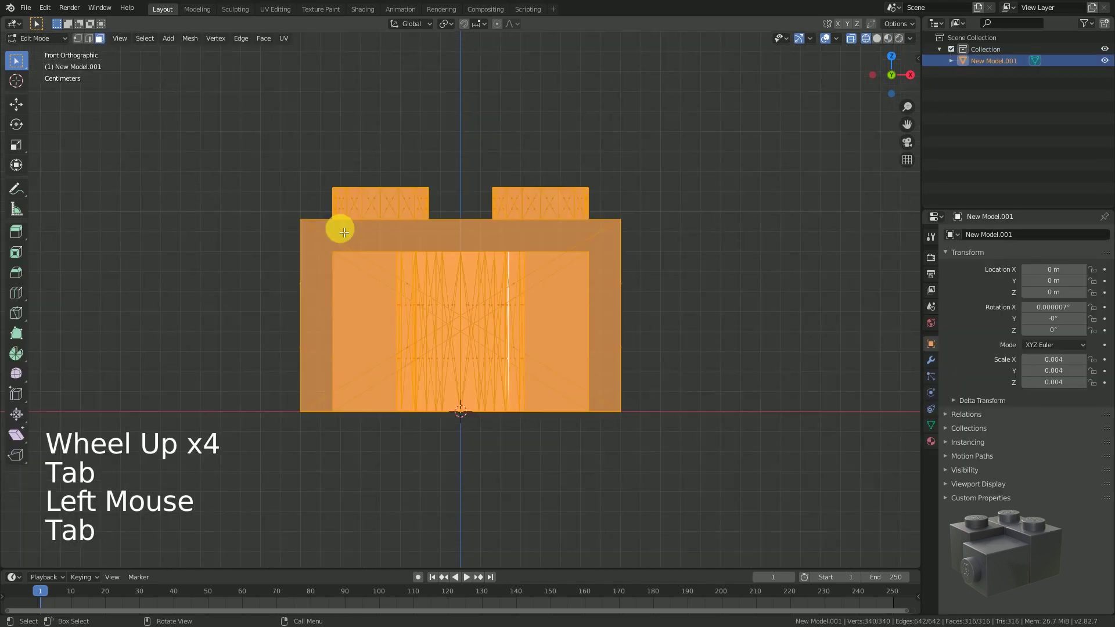
{"action": "left_click", "coordinate": [77, 39]}
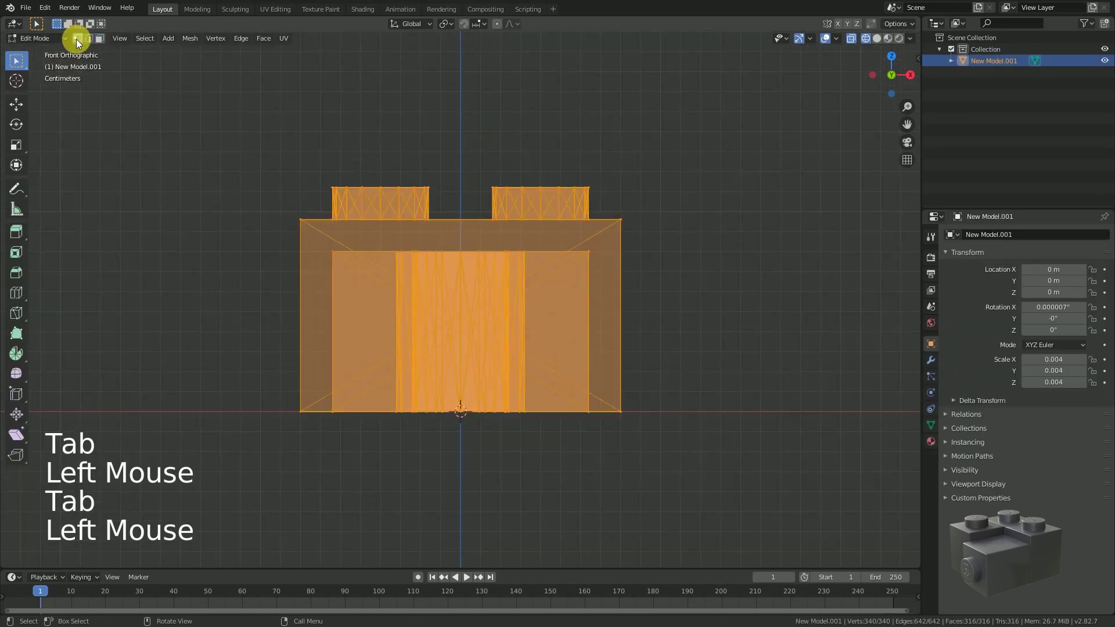
{"action": "left_click", "coordinate": [402, 249]}
- Box-select and delete the inner tube vertices, then orbit to a perspective view
{"action": "key", "text": "b"}
{"action": "left_click_drag", "start_coordinate": [386, 237], "coordinate": [562, 456]}
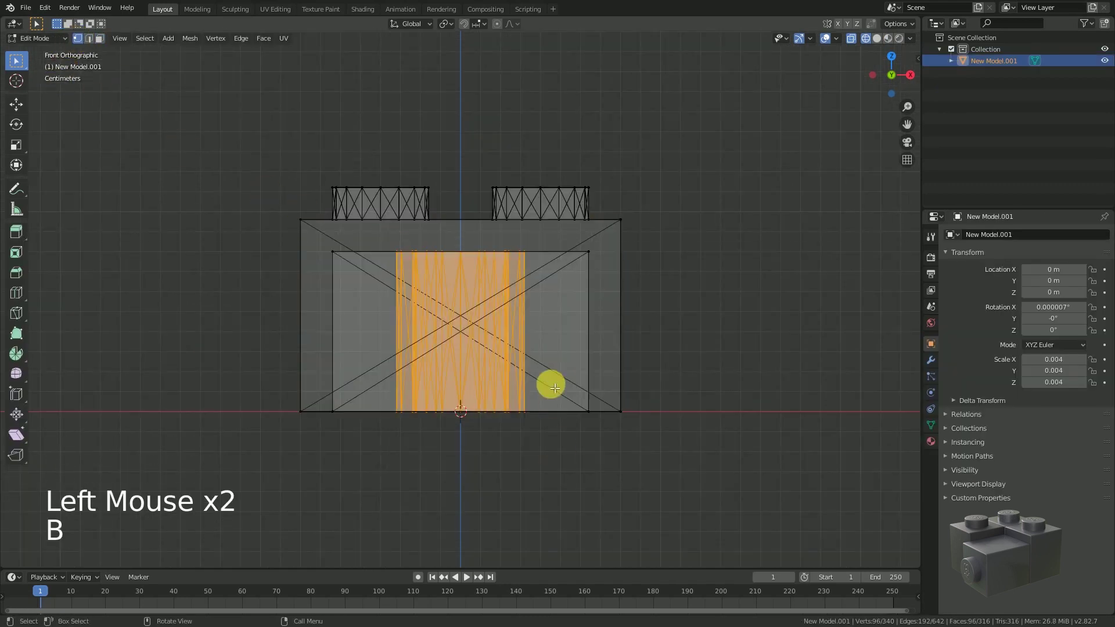
{"action": "key", "text": "Delete"}
{"action": "left_click", "coordinate": [550, 383]}
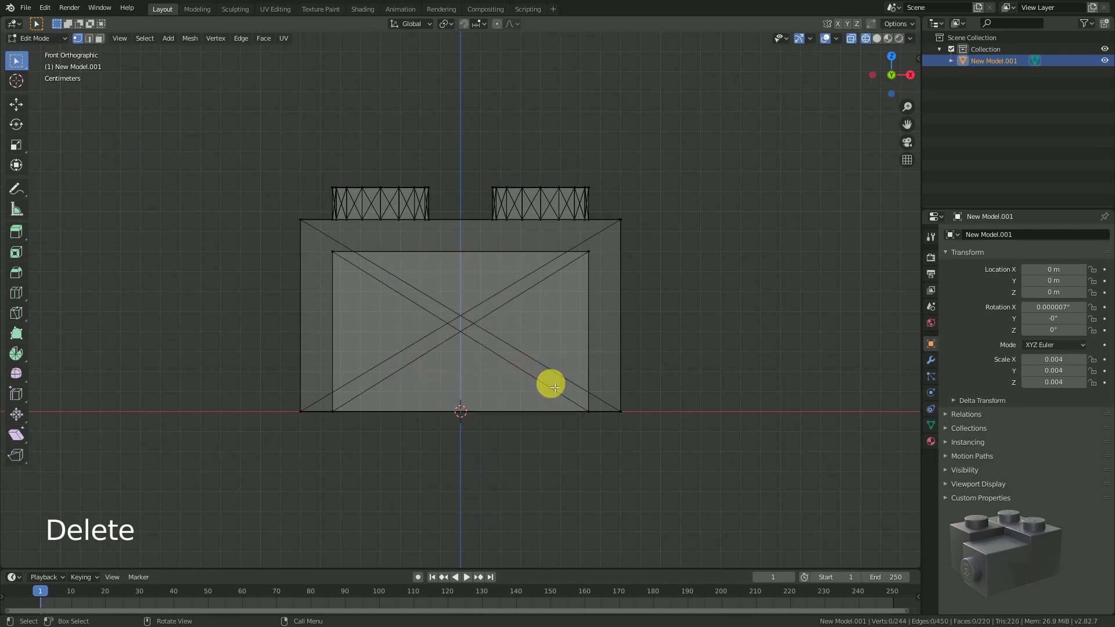
{"action": "key", "text": "KP_0"}
{"action": "scroll", "coordinate": [551, 386], "scroll_direction": "down", "scroll_amount": 4}
{"action": "middle_click_drag", "start_coordinate": [461, 319], "coordinate": [520, 363]}
- Select the whole mesh and run Clean Up > Delete Loose
{"action": "key", "text": "Tab"}
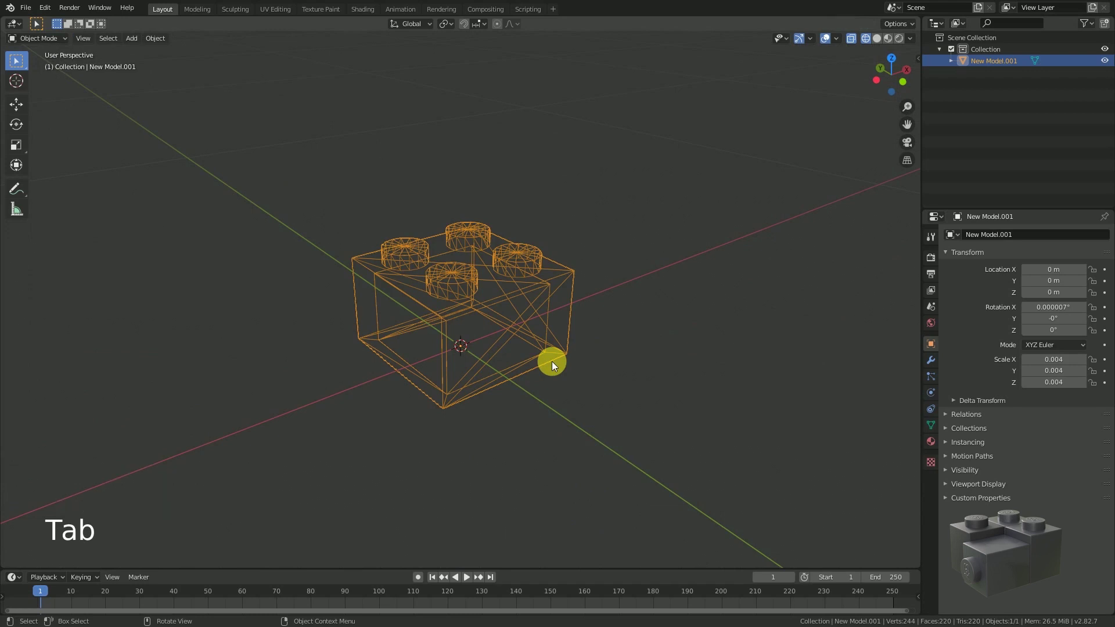
{"action": "key", "text": "Tab"}
{"action": "key", "text": "Tab"}
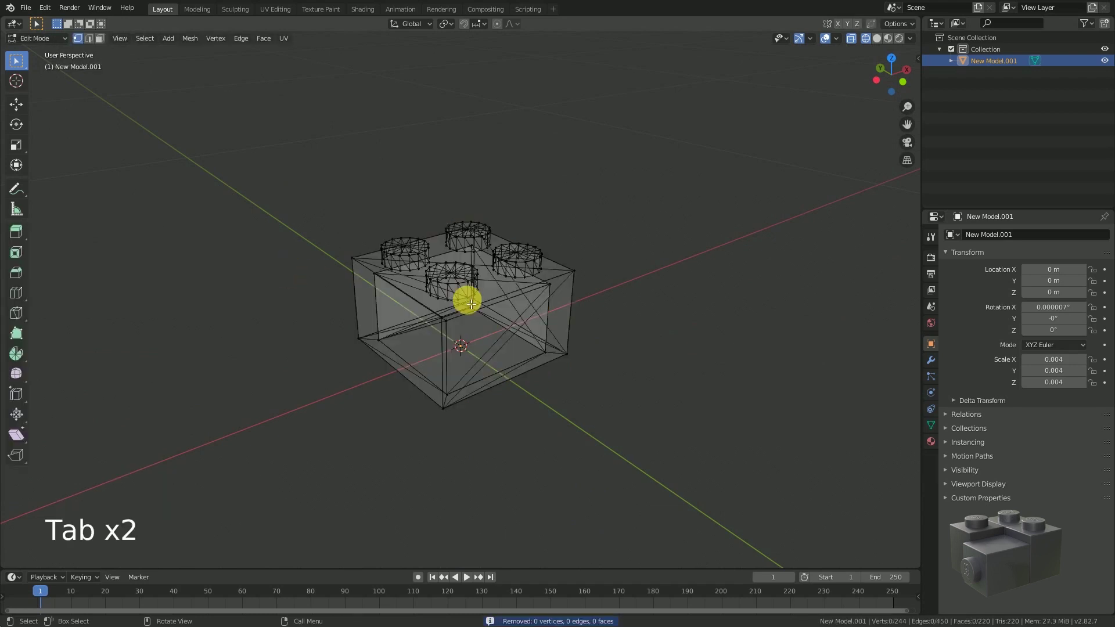
{"action": "key", "text": "a"}
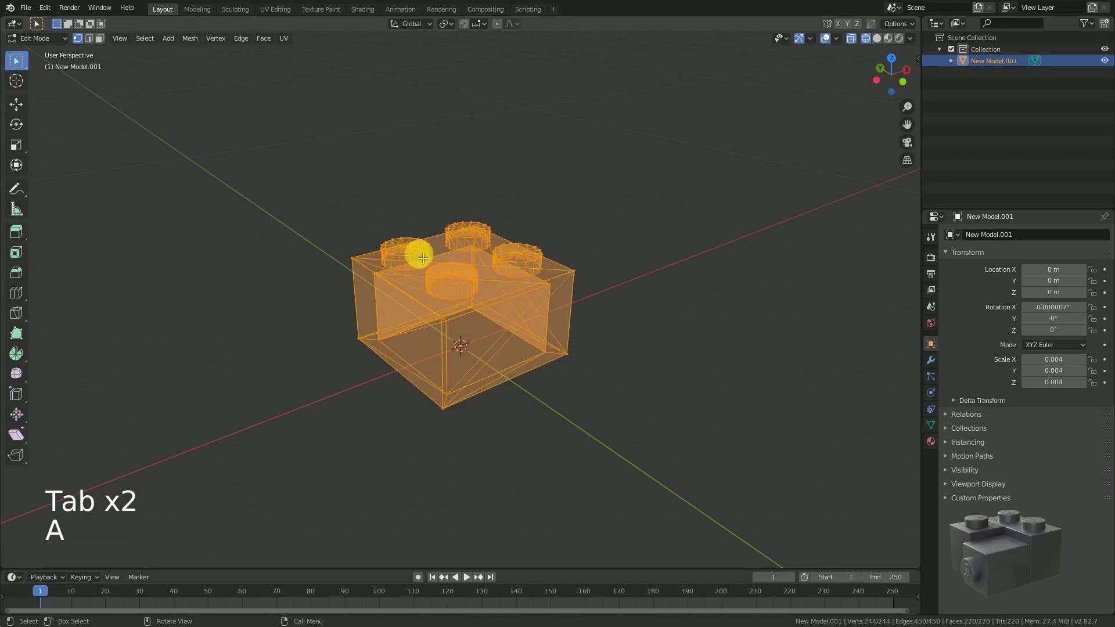
{"action": "left_click", "coordinate": [184, 38]}
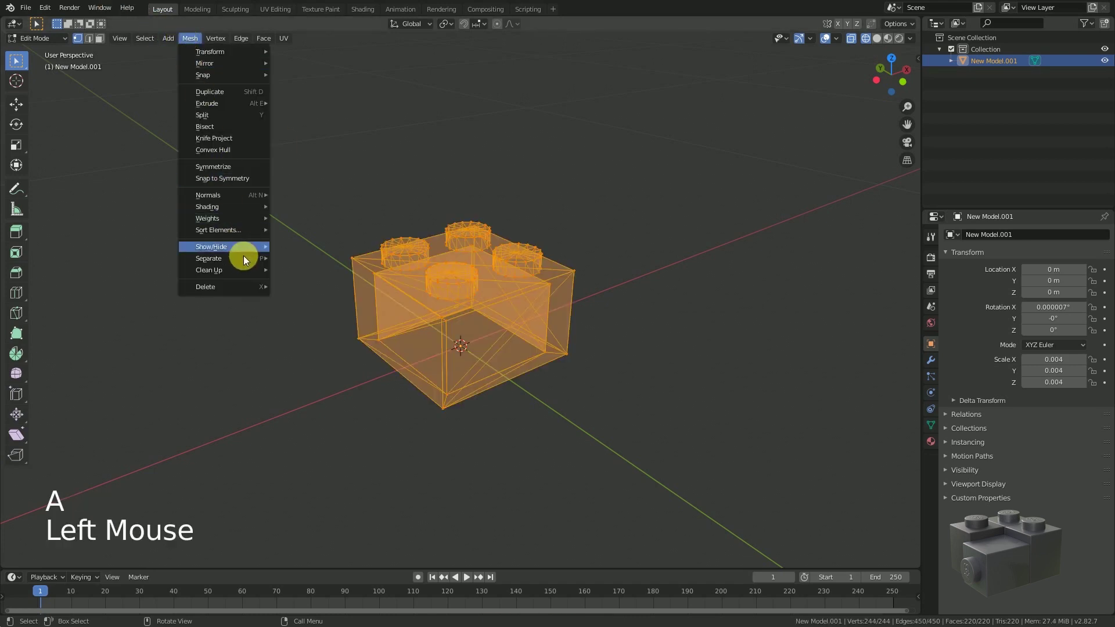
{"action": "mouse_move", "coordinate": [246, 268]}
{"action": "left_click", "coordinate": [307, 271]}
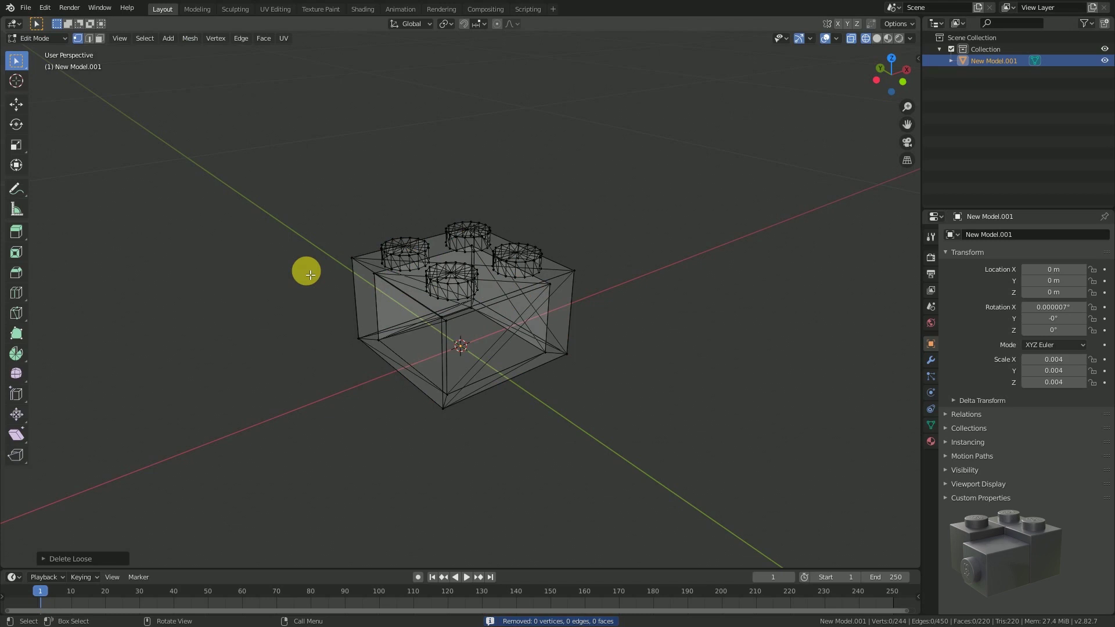
- Merge by Distance to remove the 96 duplicate vertices, leaving 148
{"action": "key", "text": "a"}
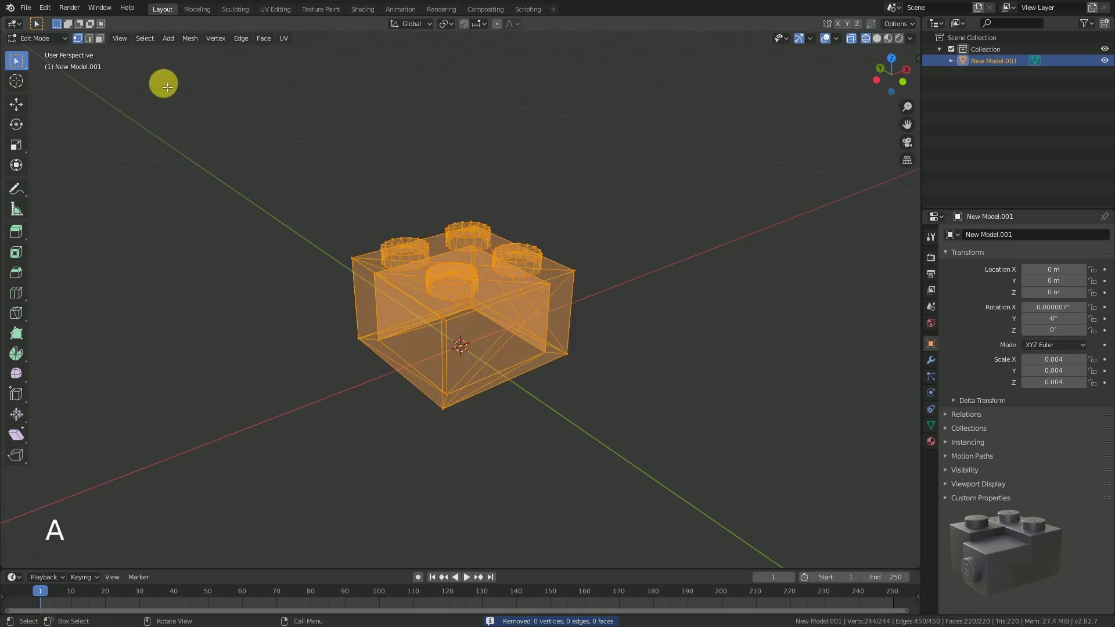
{"action": "left_click", "coordinate": [187, 39]}
{"action": "mouse_move", "coordinate": [251, 270]}
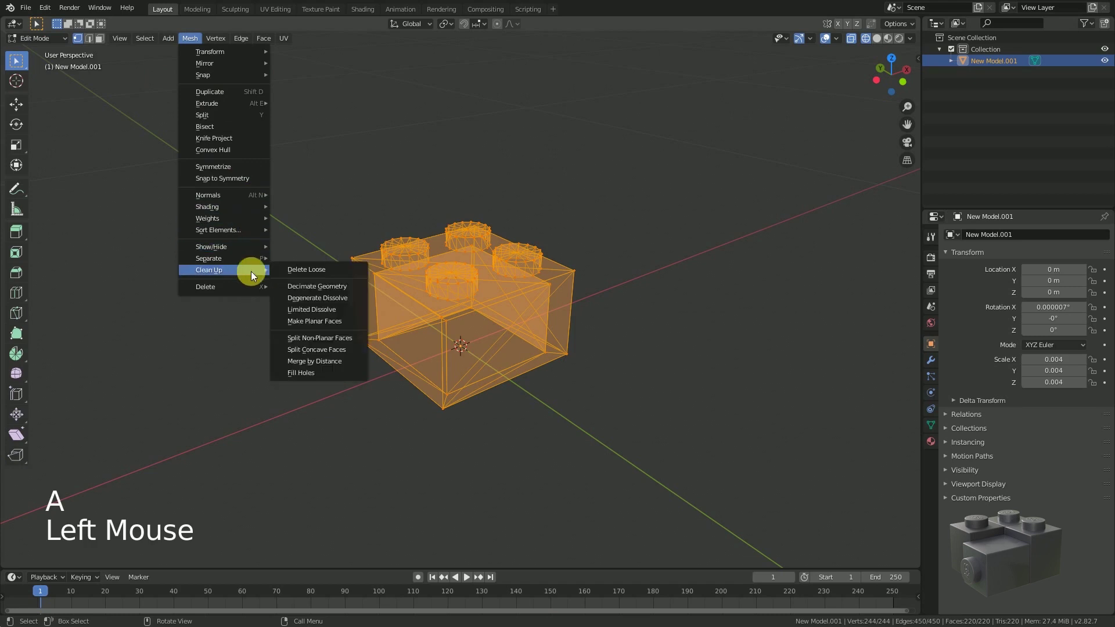
{"action": "left_click", "coordinate": [316, 361]}
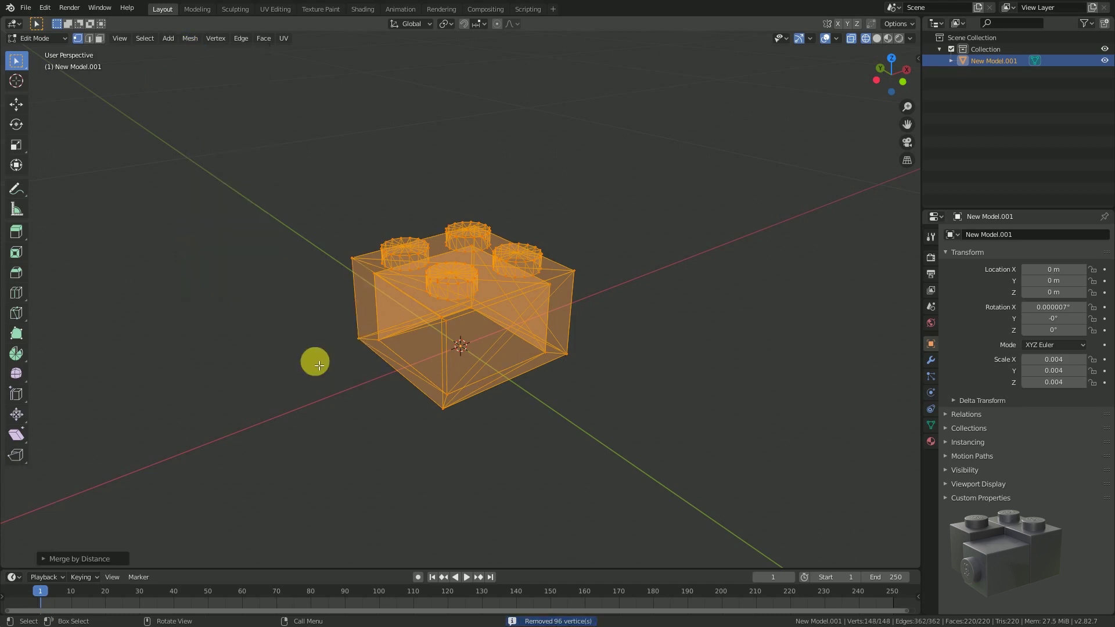
{"action": "key", "text": "Tab"}
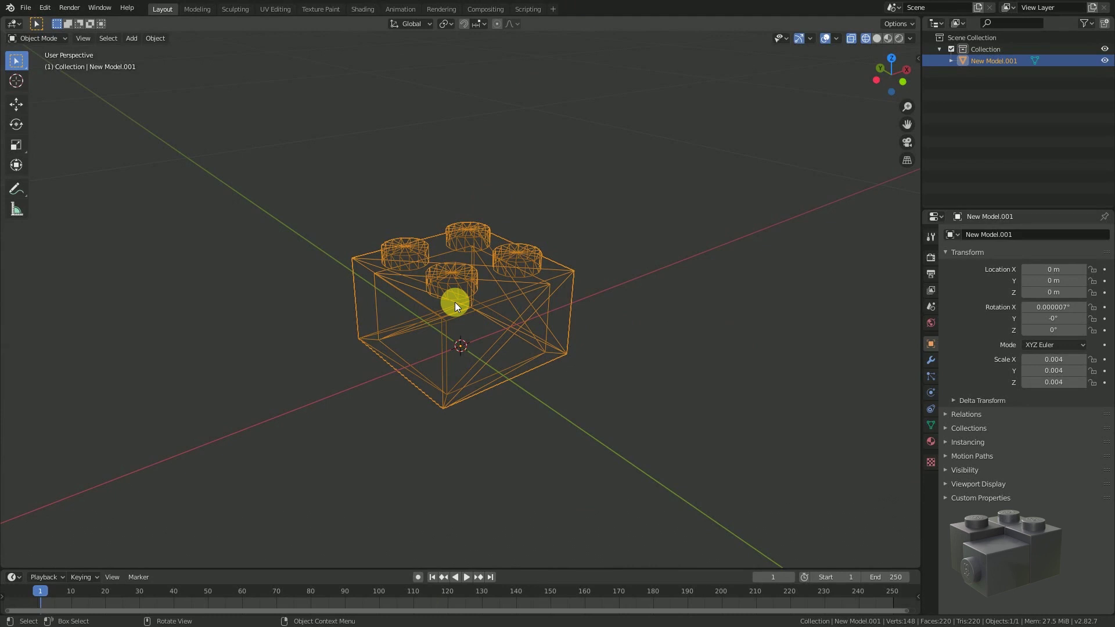
{"action": "key", "text": "Tab"}
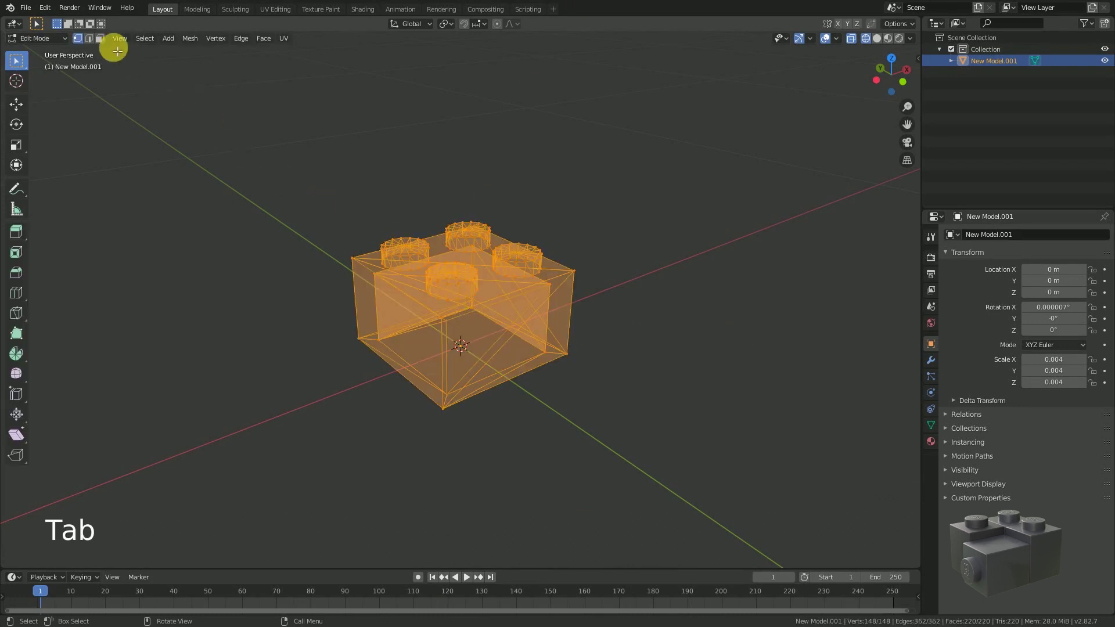
- Select every face in face mode and convert the brick's triangles with Tris to Quads
{"action": "left_click", "coordinate": [99, 38]}
{"action": "key", "text": "a"}
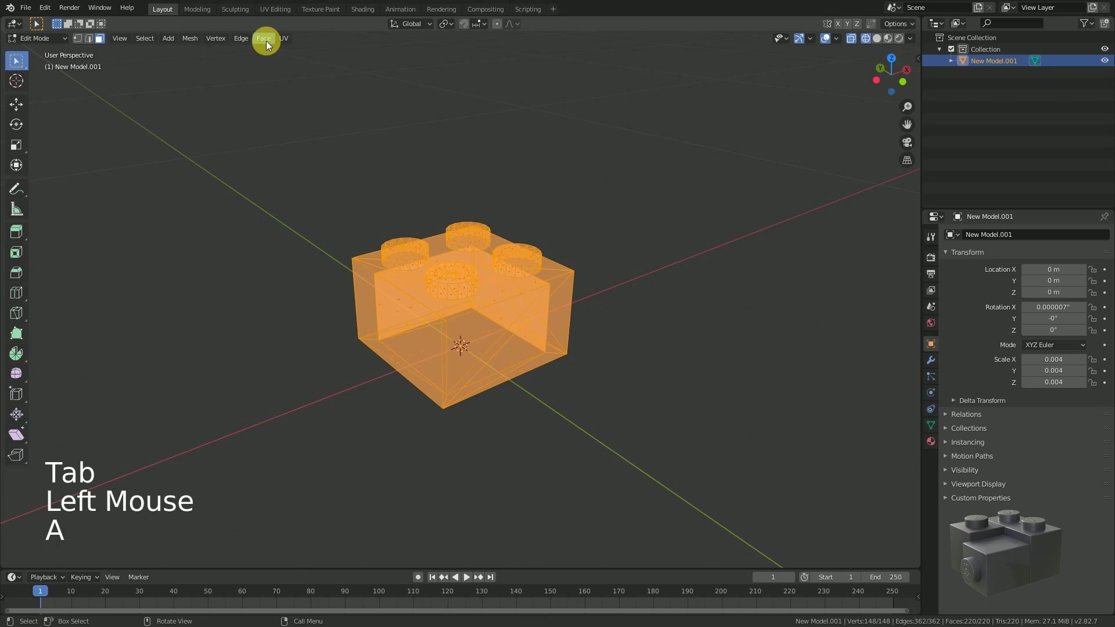
{"action": "left_click", "coordinate": [264, 39]}
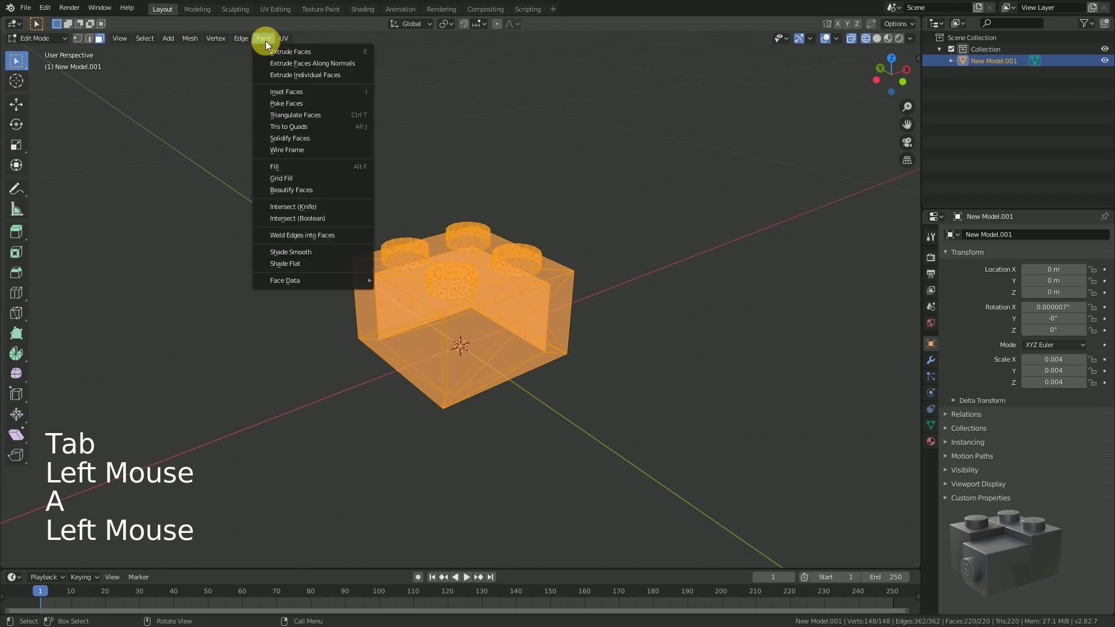
{"action": "left_click", "coordinate": [288, 127]}
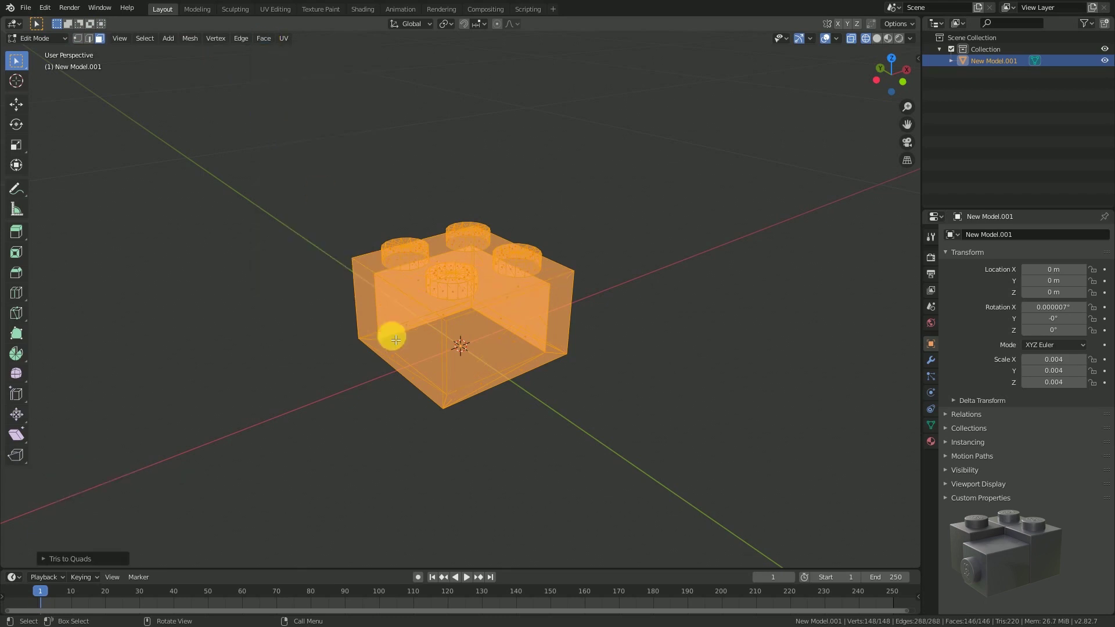
- Cancel the accidental scale and merge two pairs of slanted bottom-rim faces with F
{"action": "key", "text": "ctrl+a"}
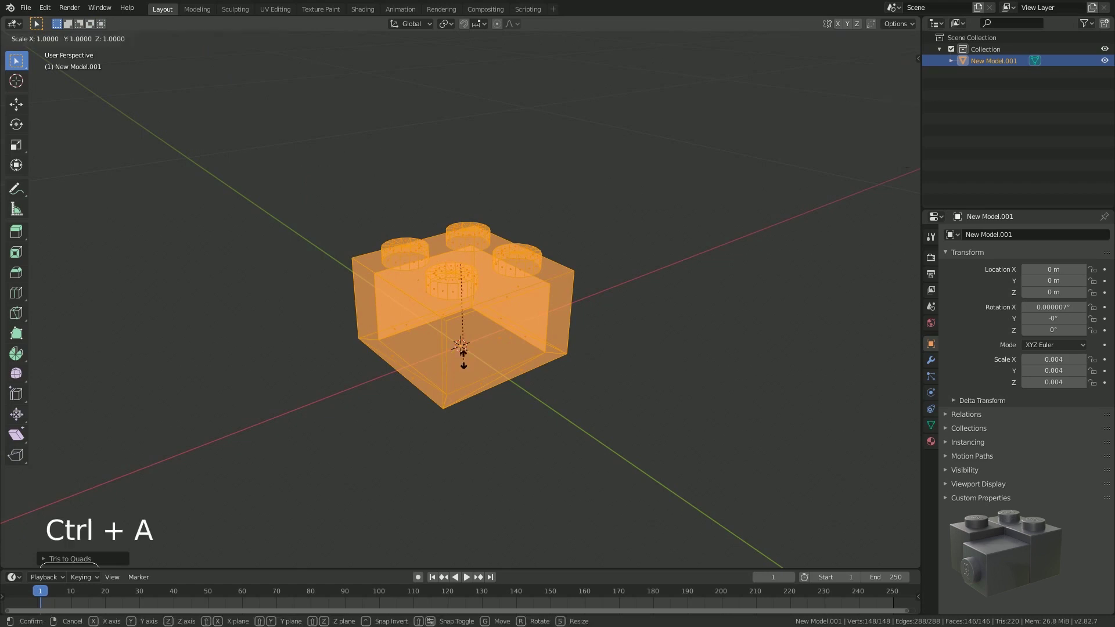
{"action": "left_click", "coordinate": [462, 358]}
{"action": "left_click", "coordinate": [531, 285]}
{"action": "scroll", "coordinate": [531, 285], "scroll_direction": "up", "scroll_amount": 2}
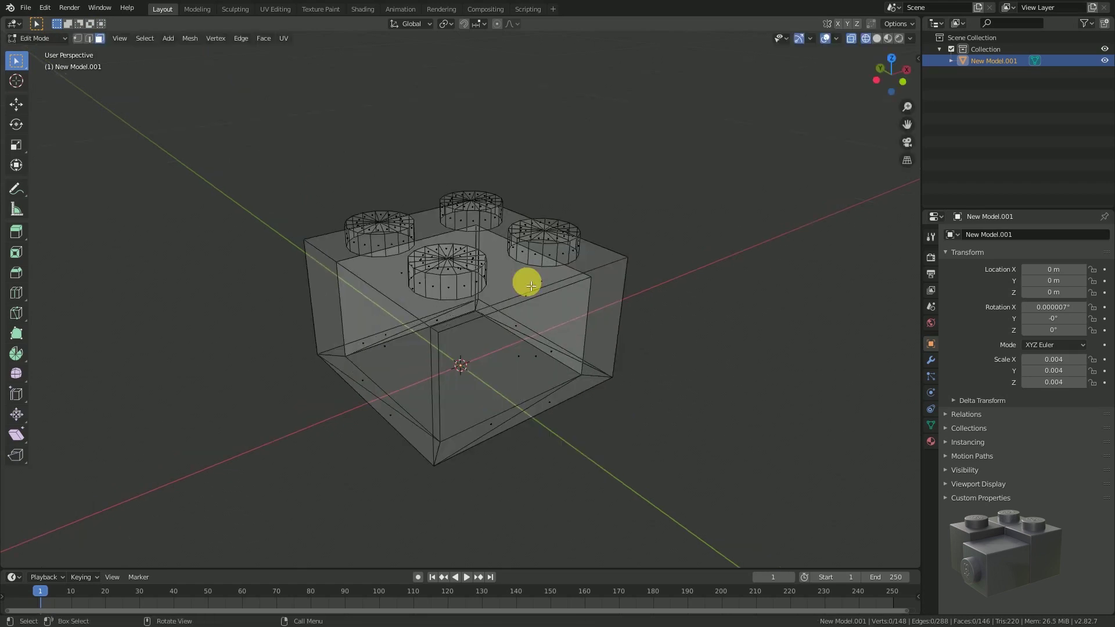
{"action": "left_click", "coordinate": [523, 423]}
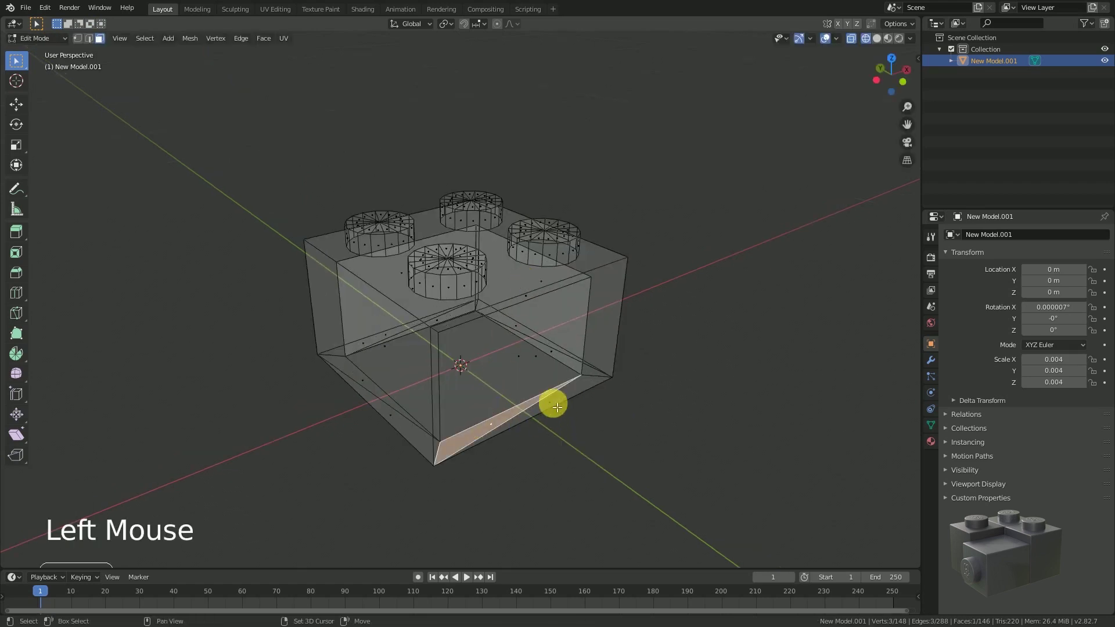
{"action": "left_click", "coordinate": [552, 401], "text": "shift"}
{"action": "key", "text": "f"}
{"action": "left_click", "coordinate": [386, 417]}
{"action": "left_click", "coordinate": [356, 378], "text": "shift"}
{"action": "key", "text": "f"}
- Join the bottom-front faces into a single face, bringing the mesh to 142 faces
{"action": "left_click", "coordinate": [378, 342]}
{"action": "left_click", "coordinate": [362, 342]}
{"action": "left_click", "coordinate": [353, 341]}
{"action": "left_click", "coordinate": [348, 341], "text": "shift"}
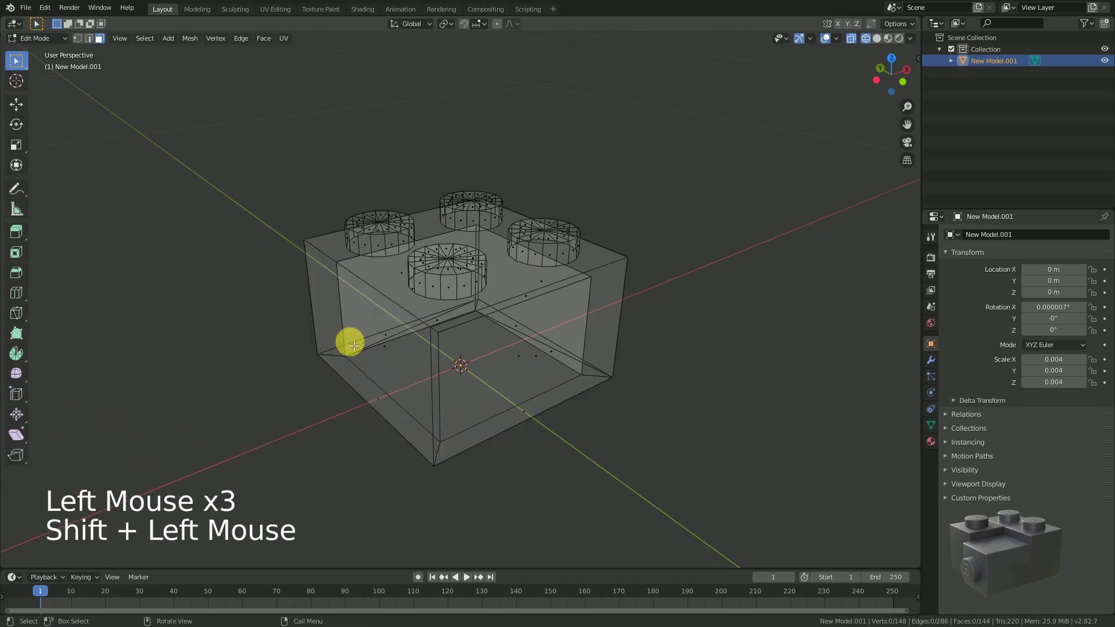
{"action": "middle_click_drag", "start_coordinate": [349, 341], "coordinate": [444, 433]}
{"action": "left_click", "coordinate": [441, 433]}
{"action": "left_click", "coordinate": [384, 410], "text": "shift"}
{"action": "left_click", "coordinate": [430, 430]}
{"action": "left_click", "coordinate": [424, 423], "text": "shift"}
{"action": "key", "text": "f"}
{"action": "middle_click_drag", "start_coordinate": [423, 423], "coordinate": [423, 406]}
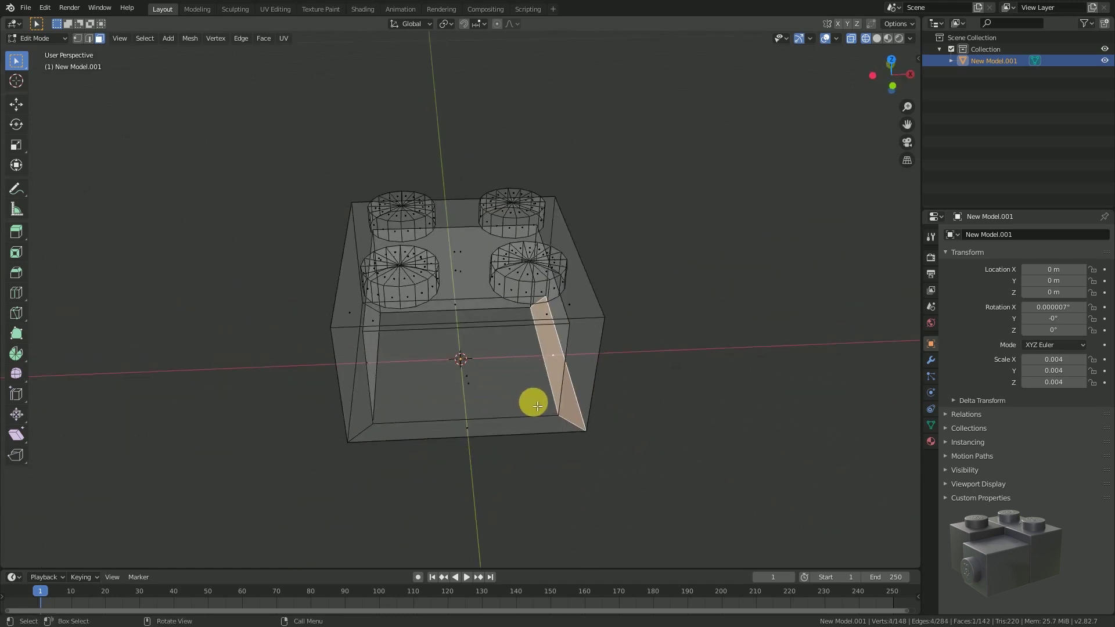
- Recalculate the whole mesh's normals to point outward and return to object mode
{"action": "key", "text": "a"}
{"action": "left_click", "coordinate": [190, 39]}
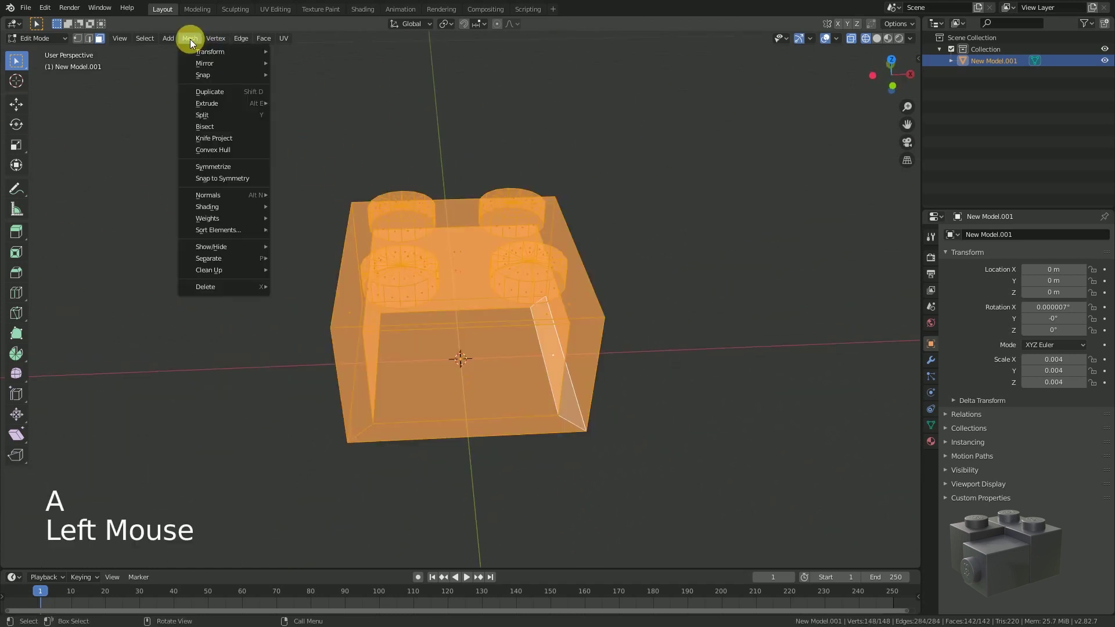
{"action": "mouse_move", "coordinate": [221, 195]}
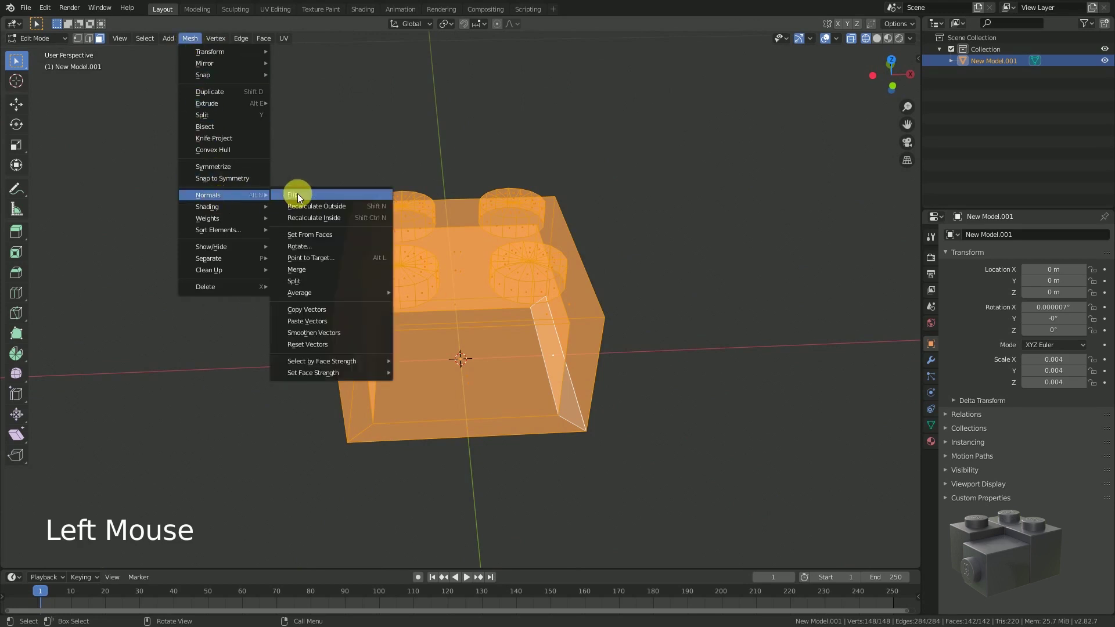
{"action": "left_click", "coordinate": [301, 206]}
{"action": "key", "text": "Tab"}
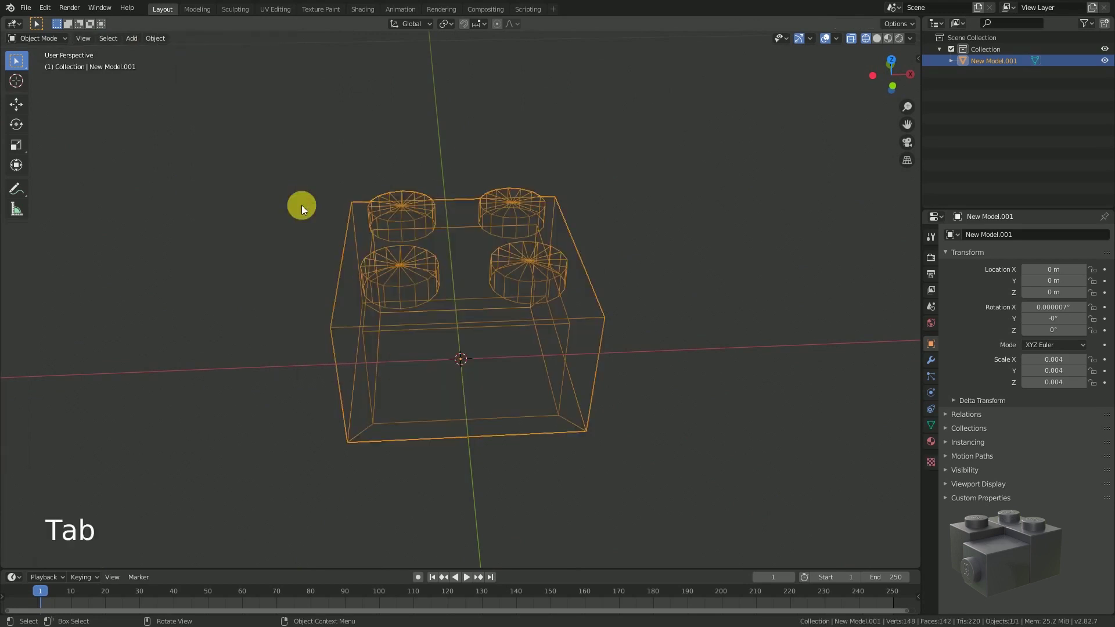
- Switch the viewport to solid shading and orbit around the brick
{"action": "middle_click_drag", "start_coordinate": [608, 342], "coordinate": [483, 323]}
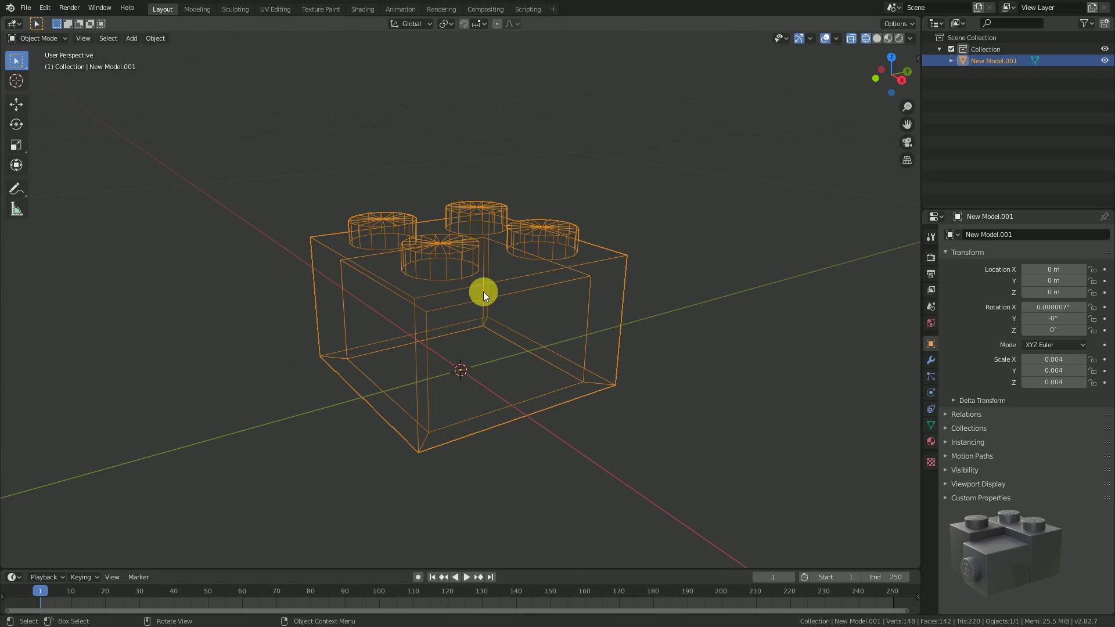
{"action": "left_click", "coordinate": [878, 40]}
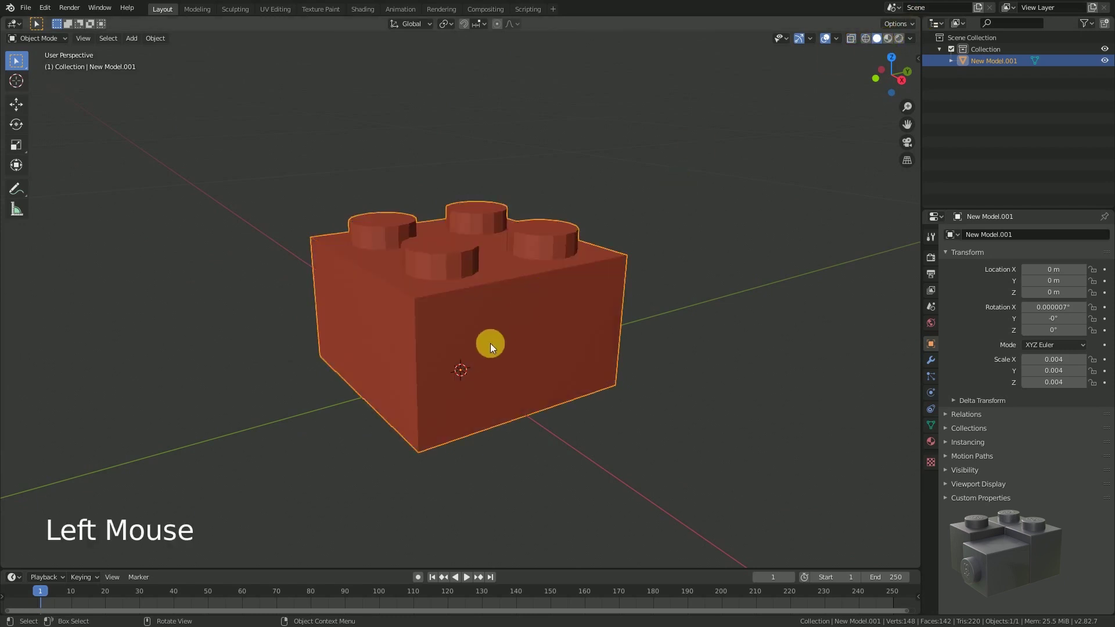
{"action": "middle_click_drag", "start_coordinate": [543, 294], "coordinate": [439, 297]}
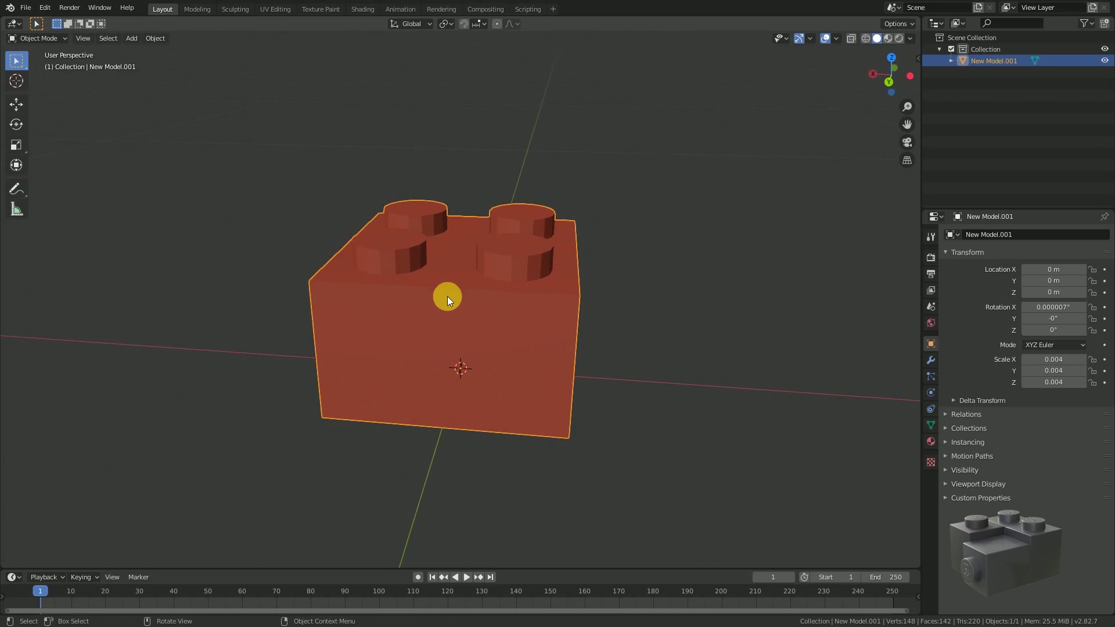
- In the front view with X-ray on, box-select all the stud faces in Edit Mode
{"action": "key", "text": "KP_1"}
{"action": "key", "text": "Tab"}
{"action": "left_click", "coordinate": [851, 39]}
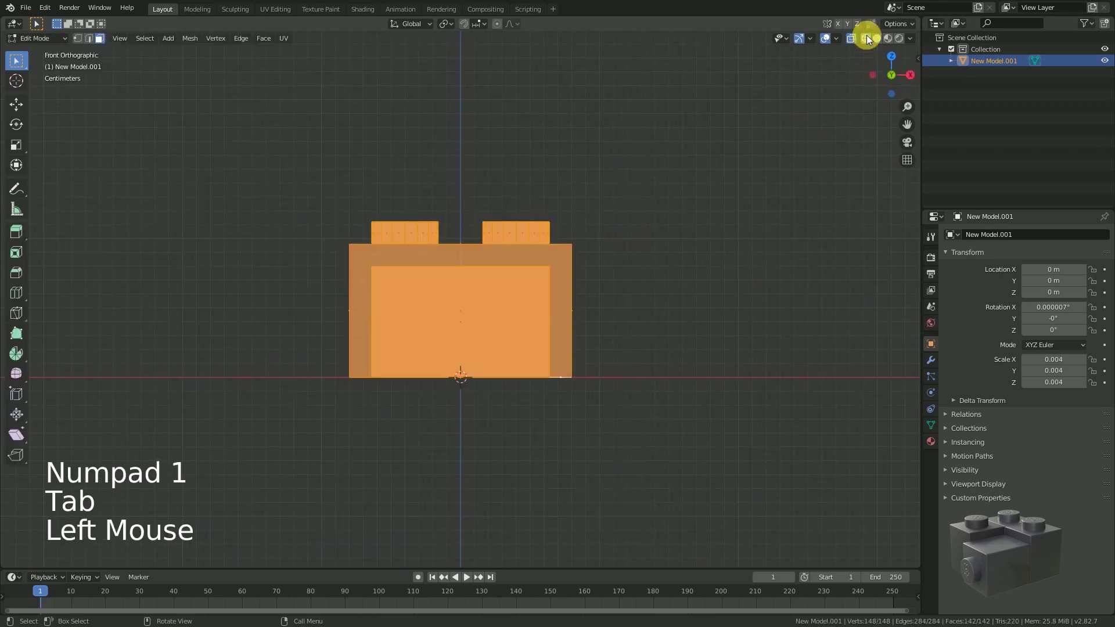
{"action": "scroll", "coordinate": [396, 242], "scroll_direction": "up", "scroll_amount": 7}
{"action": "scroll", "coordinate": [256, 133], "scroll_direction": "down", "scroll_amount": 2}
{"action": "left_click", "coordinate": [258, 132]}
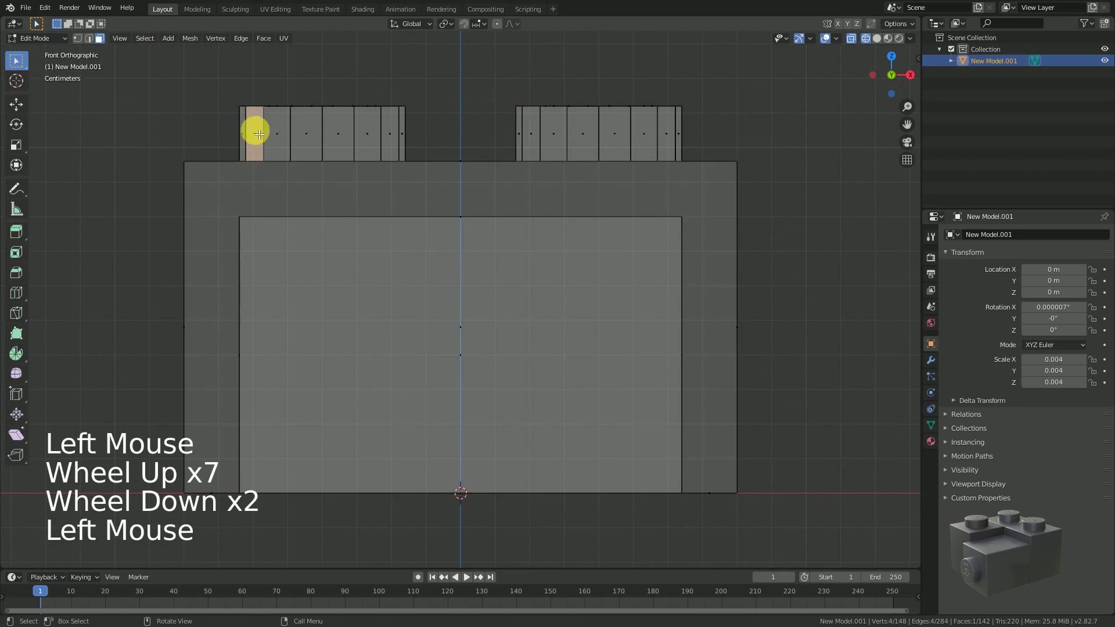
{"action": "key", "text": "b"}
{"action": "left_click_drag", "start_coordinate": [211, 120], "coordinate": [720, 138]}
- Apply Face > Shade Smooth to the studs, turn X-ray off, and return to Object Mode
{"action": "left_click", "coordinate": [264, 38]}
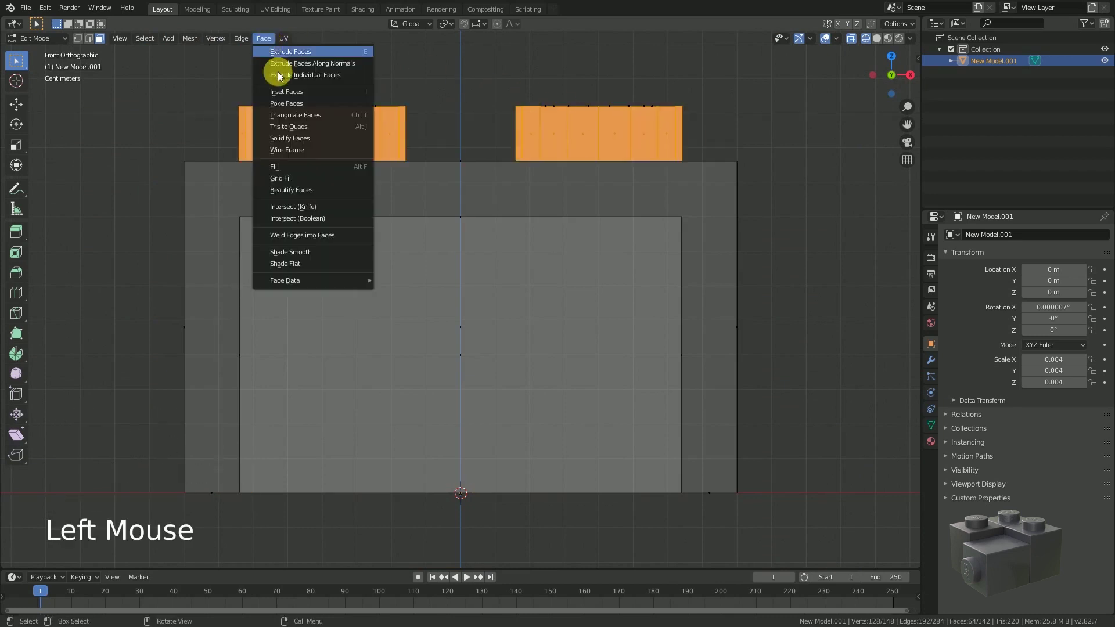
{"action": "left_click", "coordinate": [332, 251]}
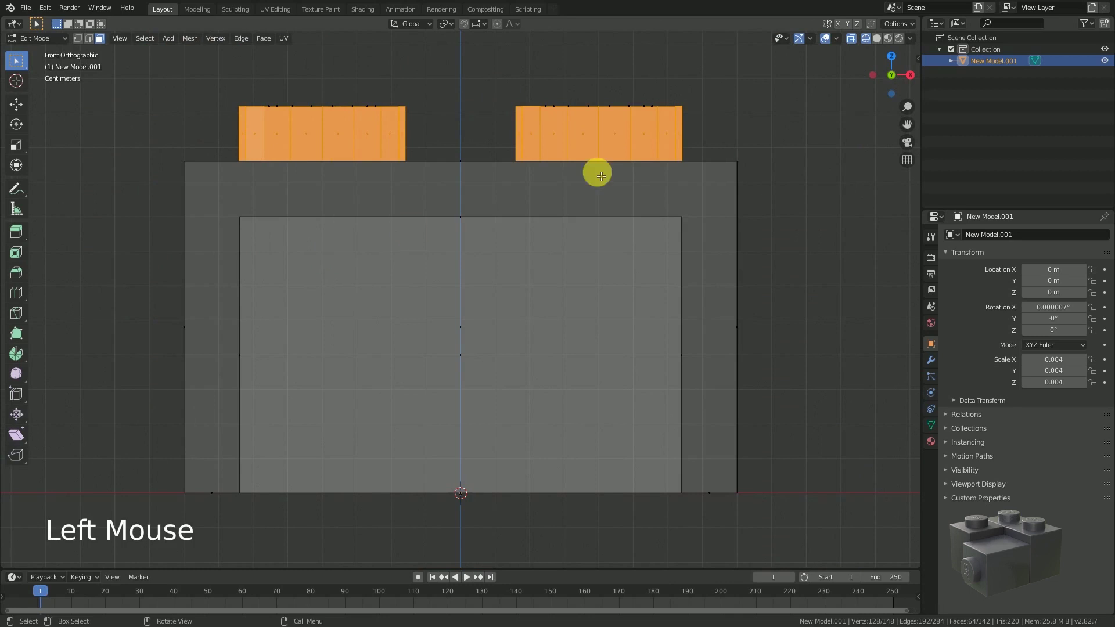
{"action": "left_click", "coordinate": [876, 38]}
{"action": "middle_click_drag", "start_coordinate": [363, 160], "coordinate": [469, 200]}
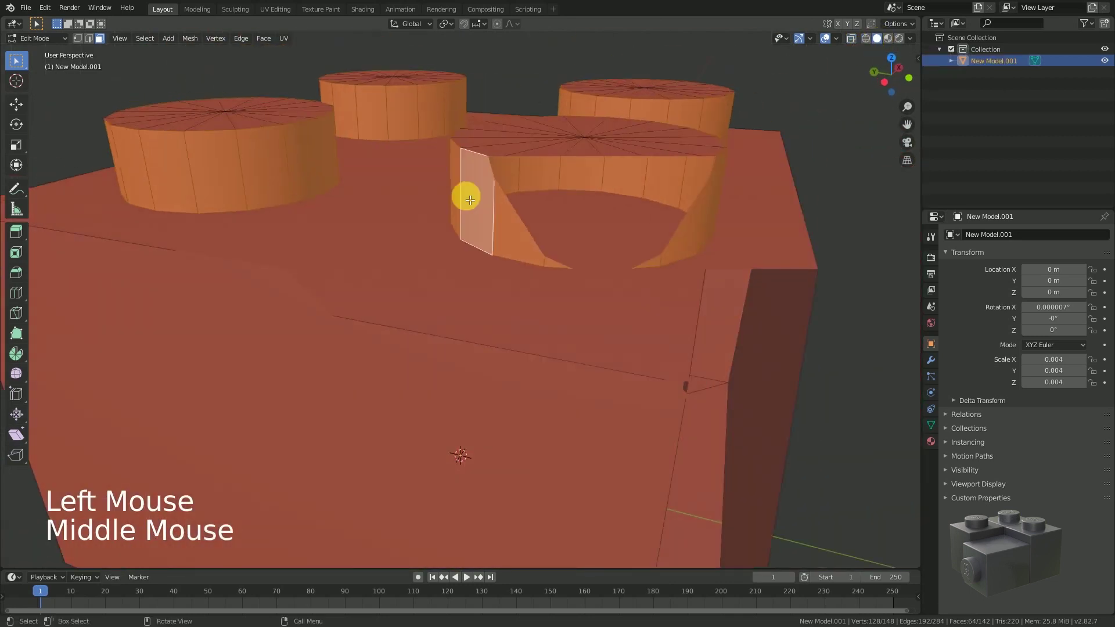
{"action": "scroll", "coordinate": [470, 199], "scroll_direction": "down", "scroll_amount": 6}
{"action": "key", "text": "Tab"}
{"action": "middle_click_drag", "start_coordinate": [578, 389], "coordinate": [530, 392]}
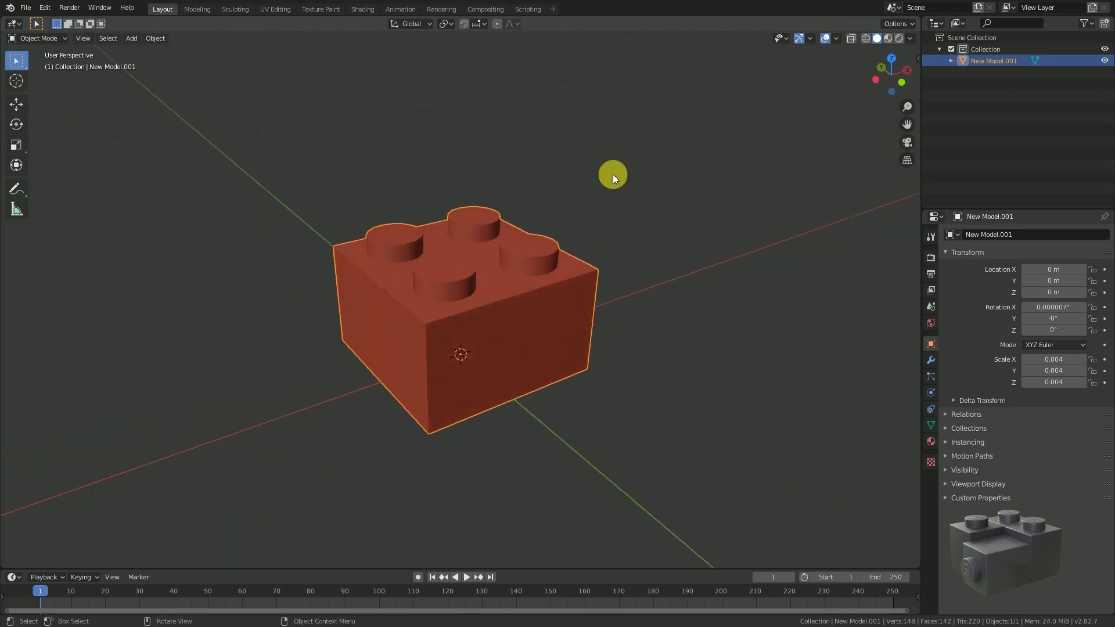
- Add a Bevel modifier to the brick with 4 segments and a 0.4 m offset
{"action": "left_click", "coordinate": [931, 360]}
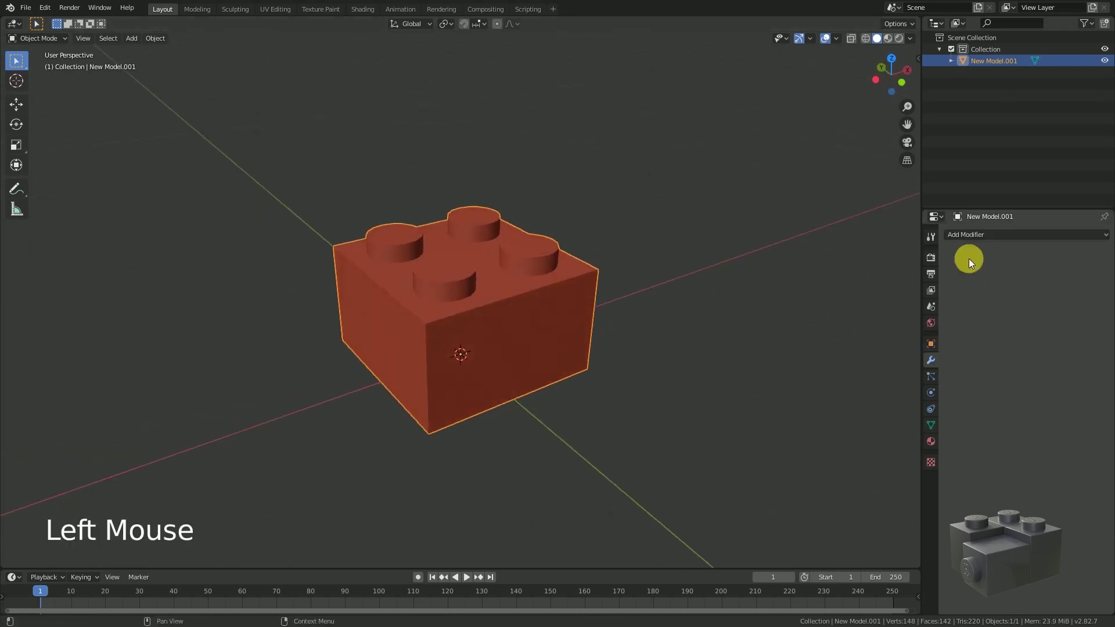
{"action": "left_click", "coordinate": [966, 232]}
{"action": "left_click", "coordinate": [882, 274]}
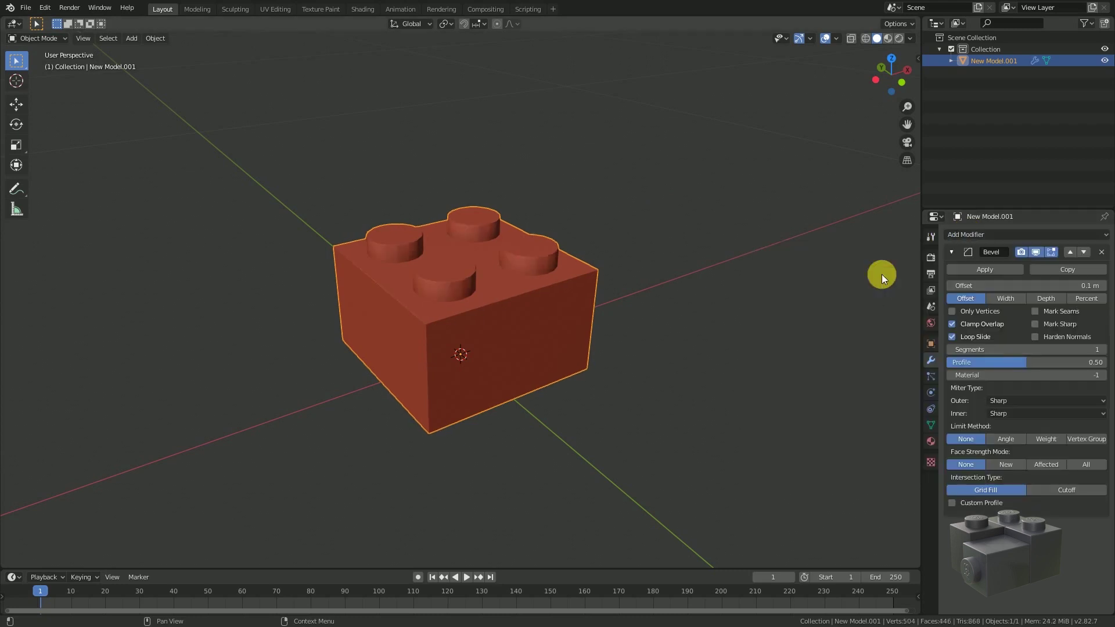
{"action": "left_click", "coordinate": [992, 350]}
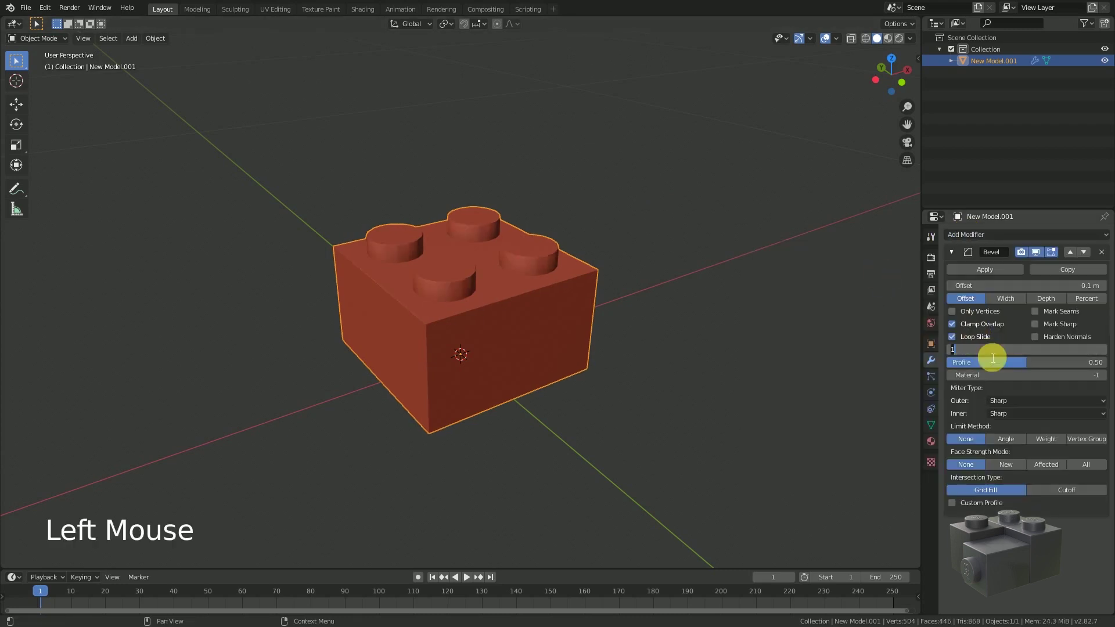
{"action": "key", "text": "Return"}
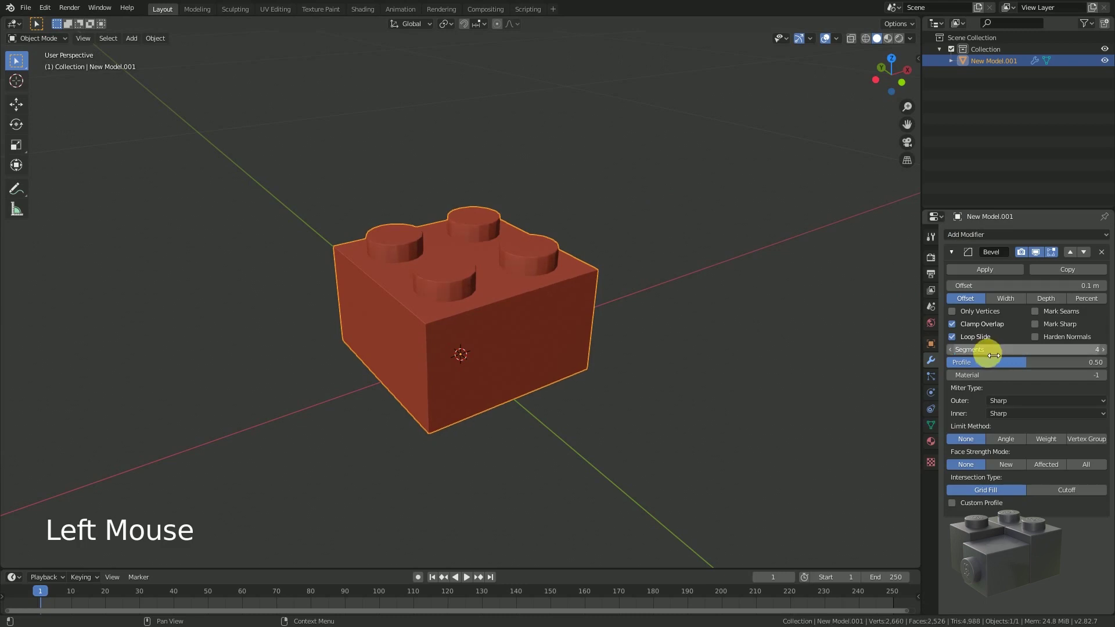
{"action": "mouse_move", "coordinate": [999, 285]}
{"action": "left_mouse_down"}
{"action": "mouse_move", "coordinate": [1098, 285]}
{"action": "mouse_move", "coordinate": [1010, 289]}
{"action": "left_mouse_up"}
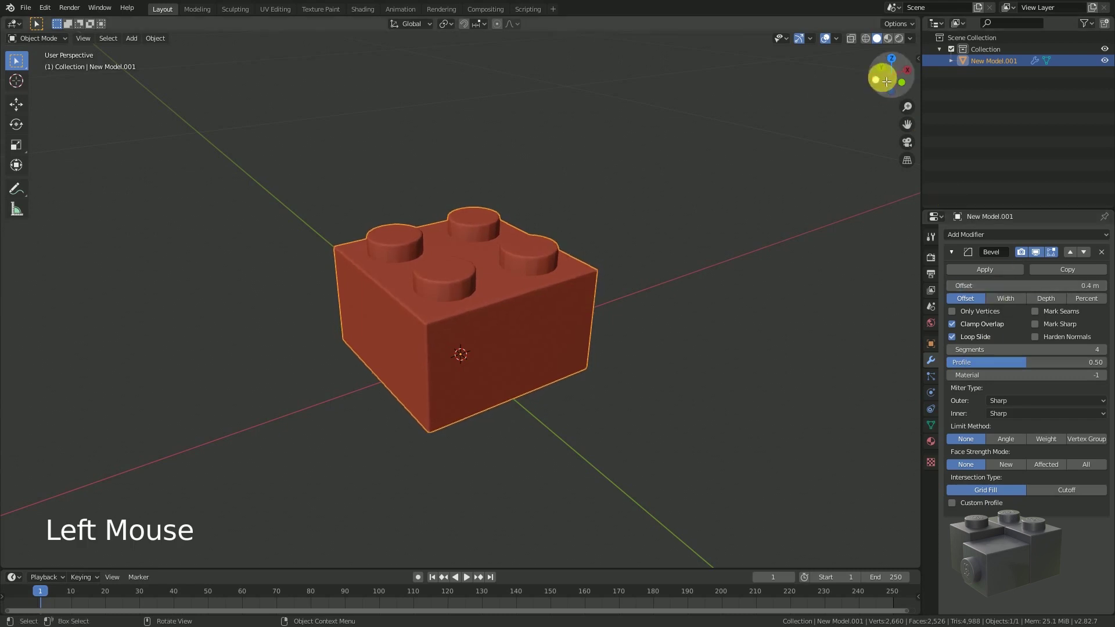
{"action": "left_click", "coordinate": [865, 39]}
{"action": "scroll", "coordinate": [460, 380], "scroll_direction": "up", "scroll_amount": 4}
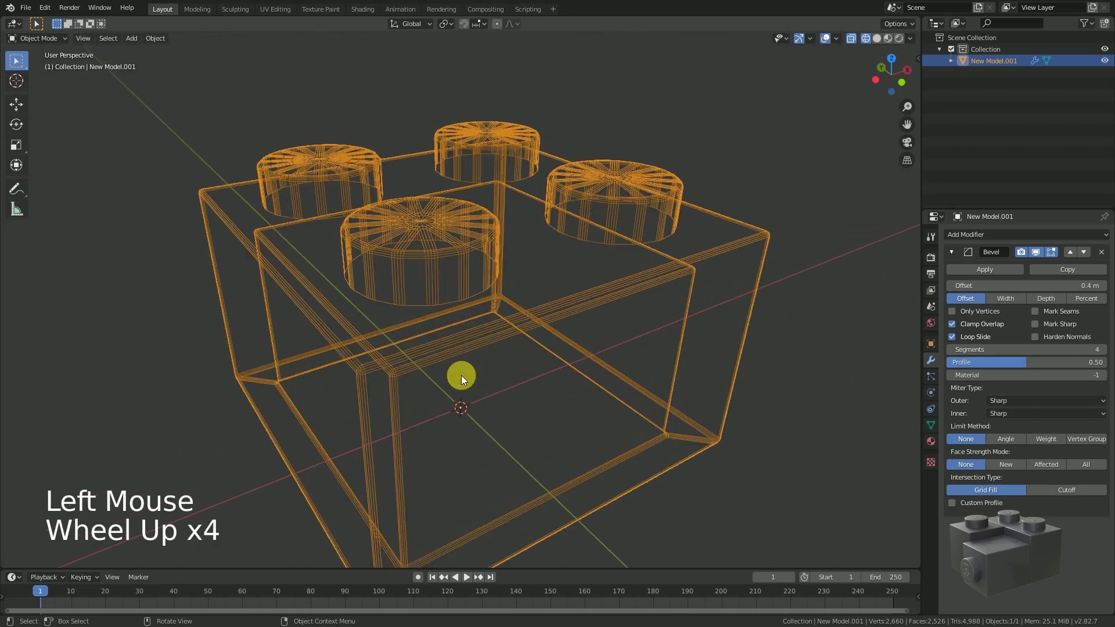
{"action": "scroll", "coordinate": [523, 388], "scroll_direction": "down", "scroll_amount": 1}
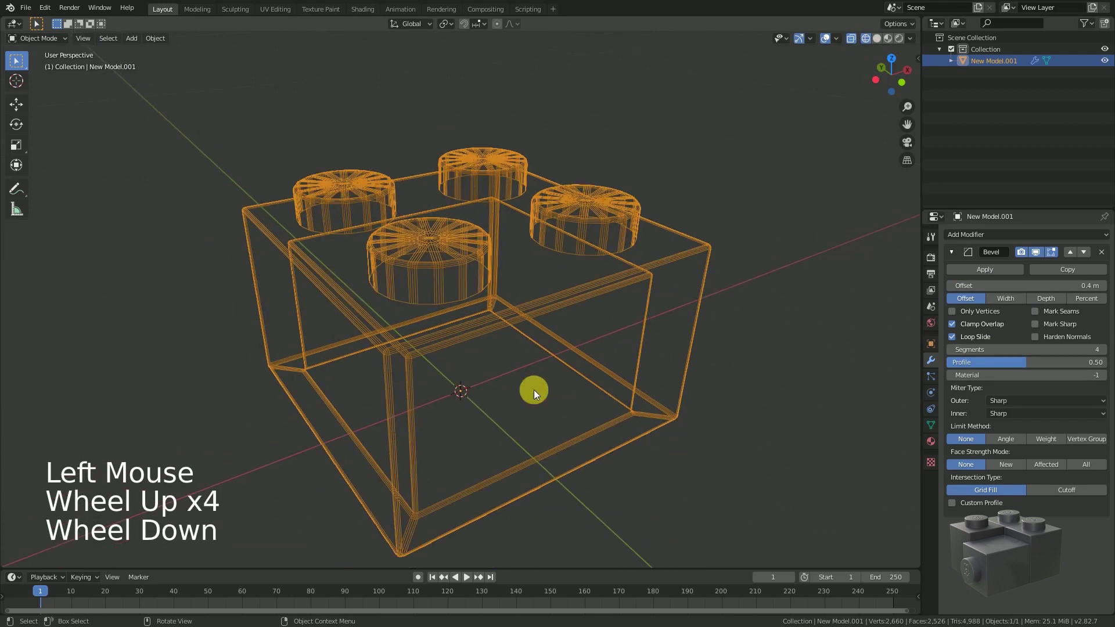
{"action": "left_click", "coordinate": [876, 38]}
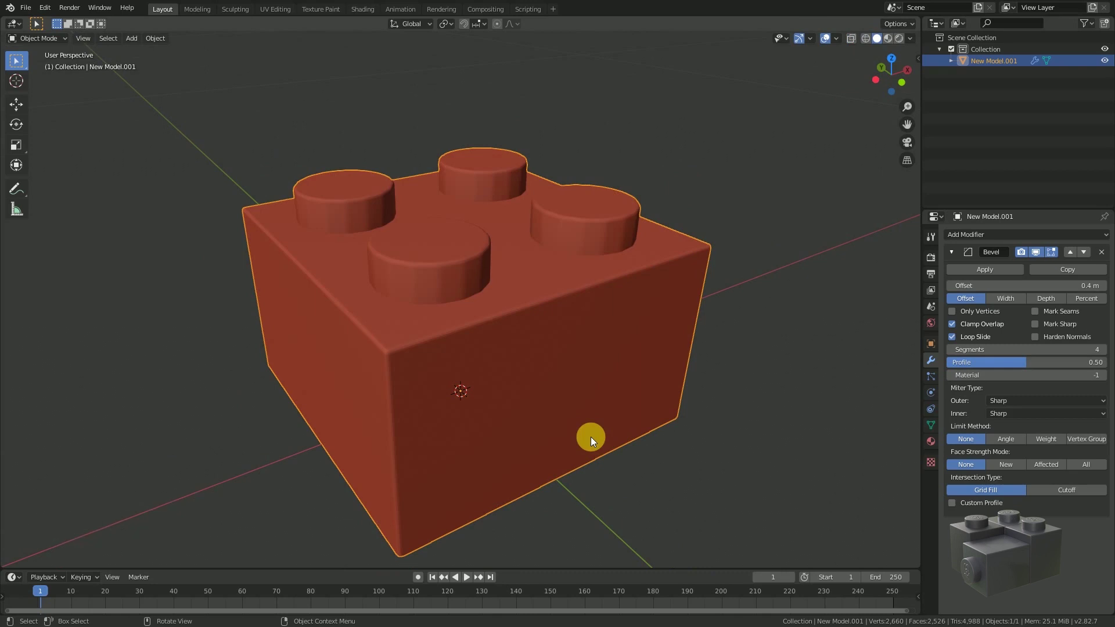
{"action": "scroll", "coordinate": [465, 346], "scroll_direction": "up", "scroll_amount": 2}
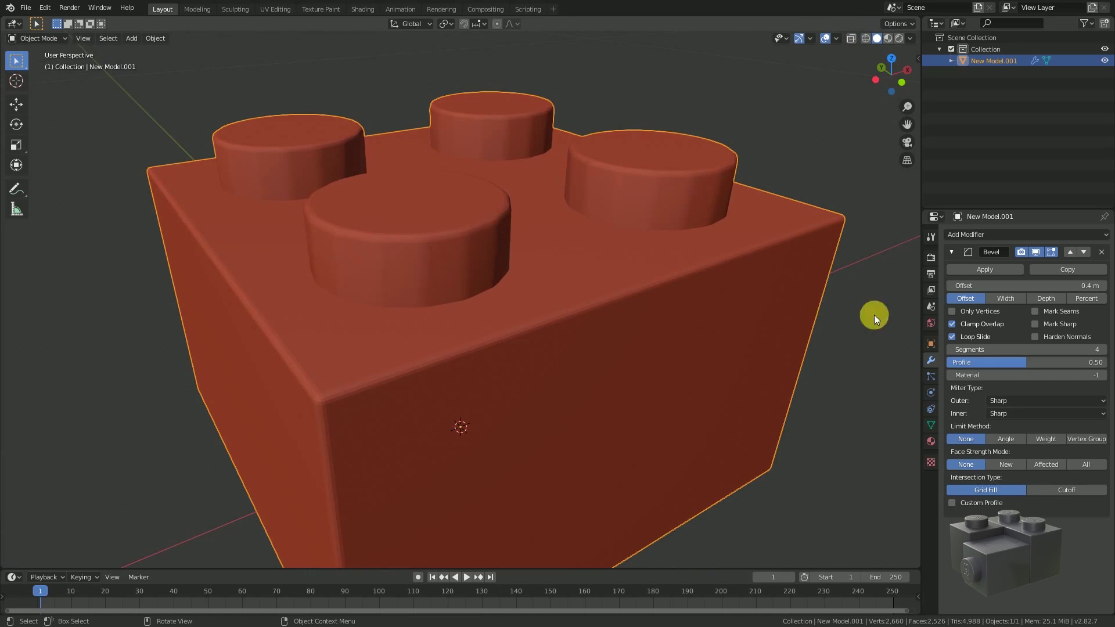
{"action": "left_click", "coordinate": [997, 299]}
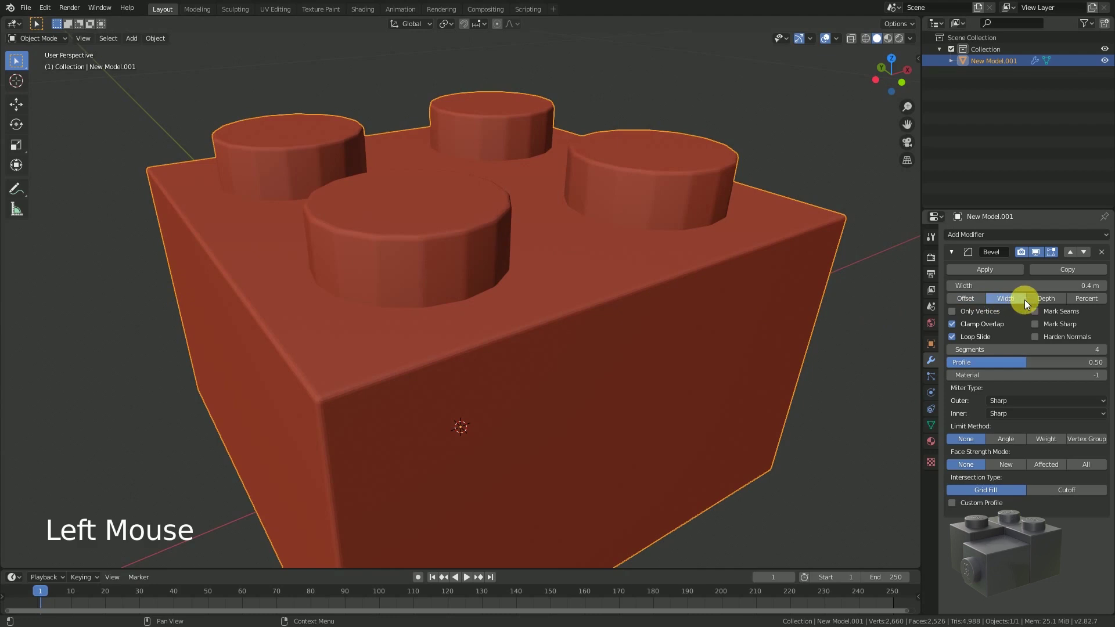
{"action": "left_click", "coordinate": [1043, 298]}
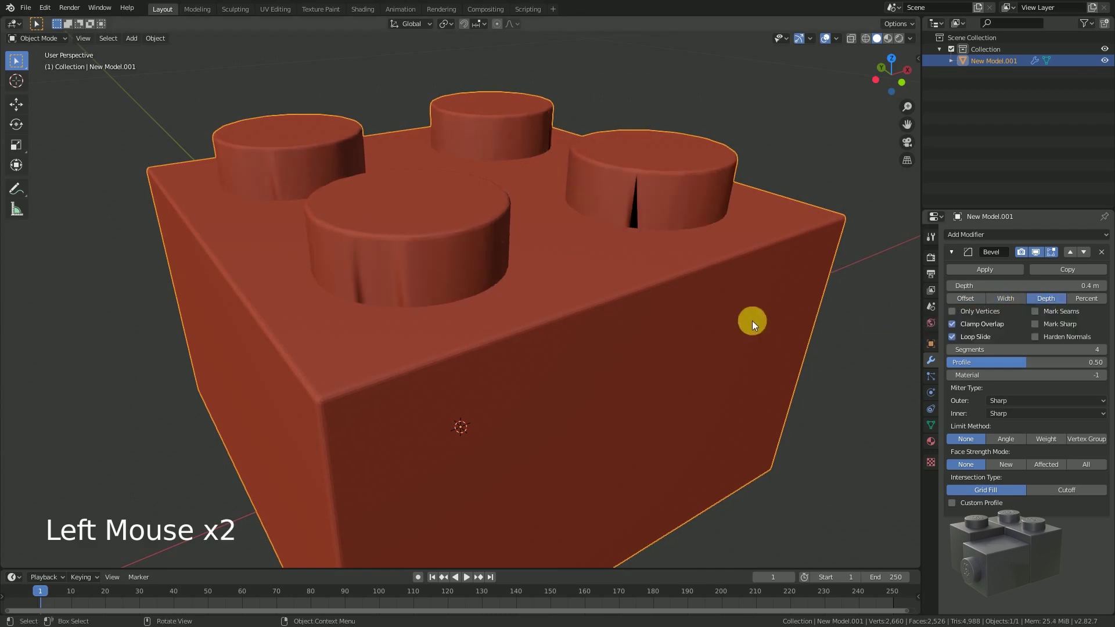
{"action": "left_click", "coordinate": [1082, 296]}
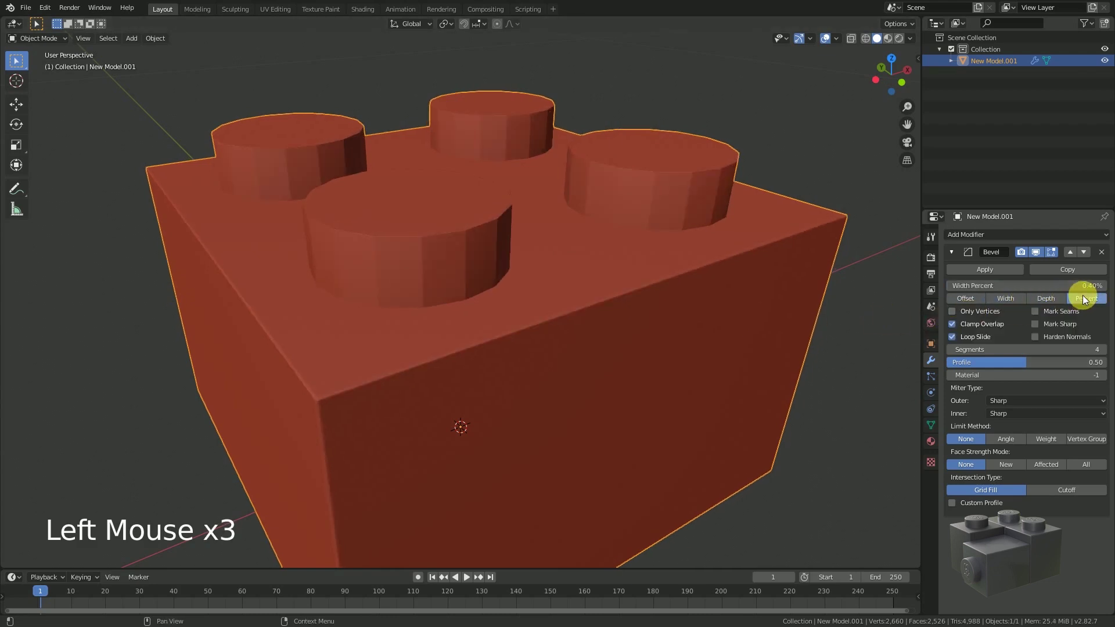
{"action": "left_click", "coordinate": [1041, 296]}
{"action": "middle_click_drag", "start_coordinate": [735, 278], "coordinate": [622, 280]}
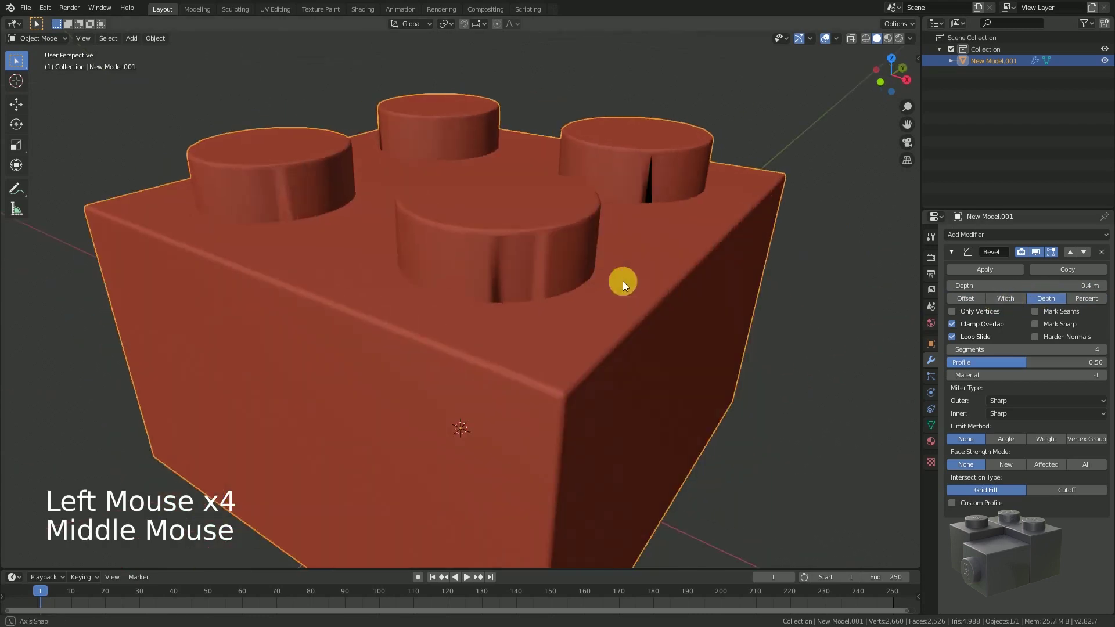
{"action": "left_click", "coordinate": [864, 38]}
{"action": "mouse_move", "coordinate": [725, 174]}
{"action": "middle_mouse_down"}
{"action": "mouse_move", "coordinate": [542, 283]}
{"action": "mouse_move", "coordinate": [573, 242]}
{"action": "mouse_move", "coordinate": [731, 163]}
{"action": "middle_mouse_up"}
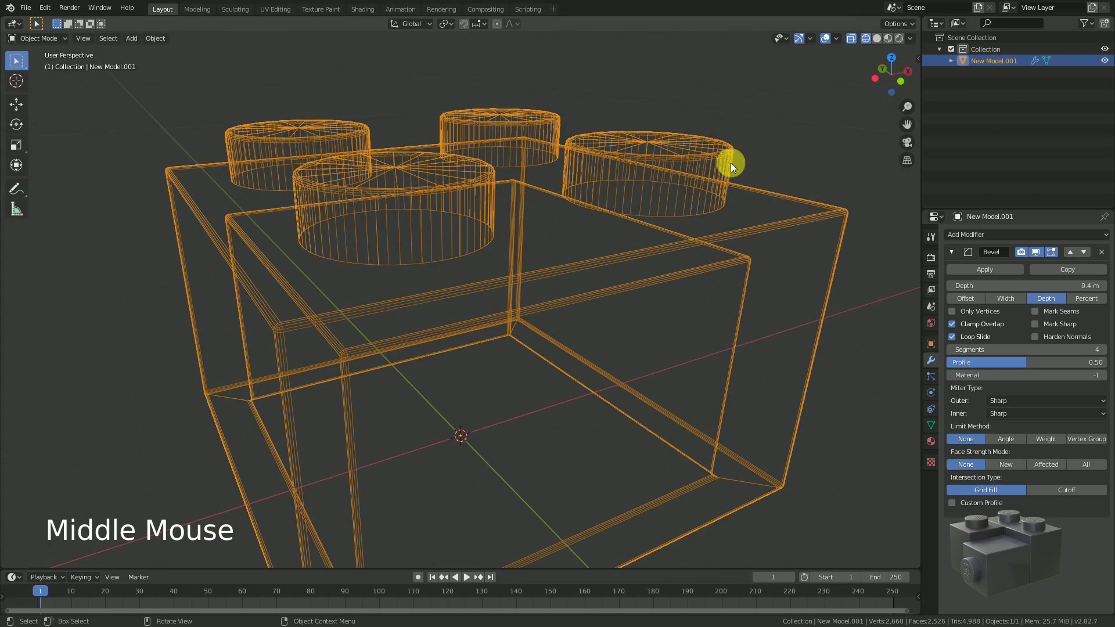
{"action": "left_click", "coordinate": [877, 39]}
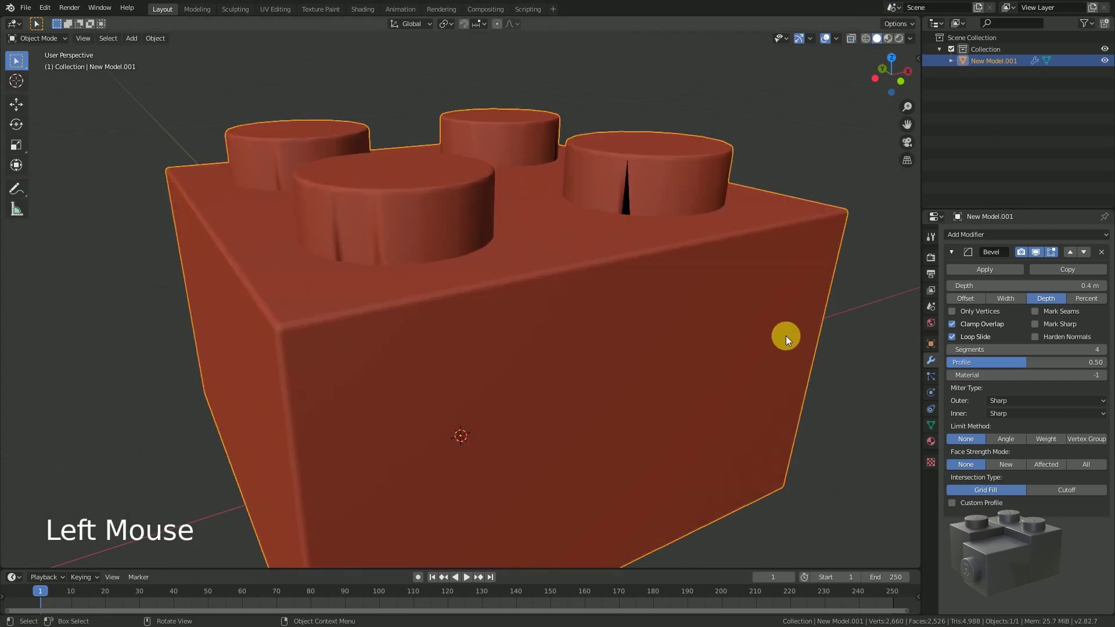
- Switch the bevel back to Offset and limit it by Angle at exactly 30°
{"action": "left_click", "coordinate": [966, 298]}
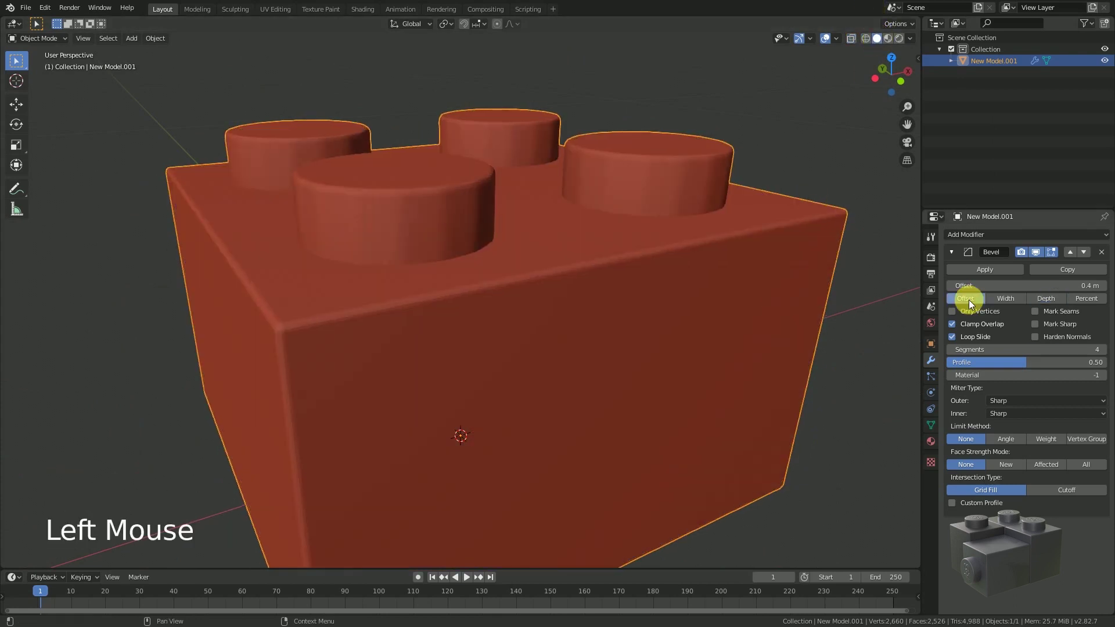
{"action": "left_click", "coordinate": [1002, 441]}
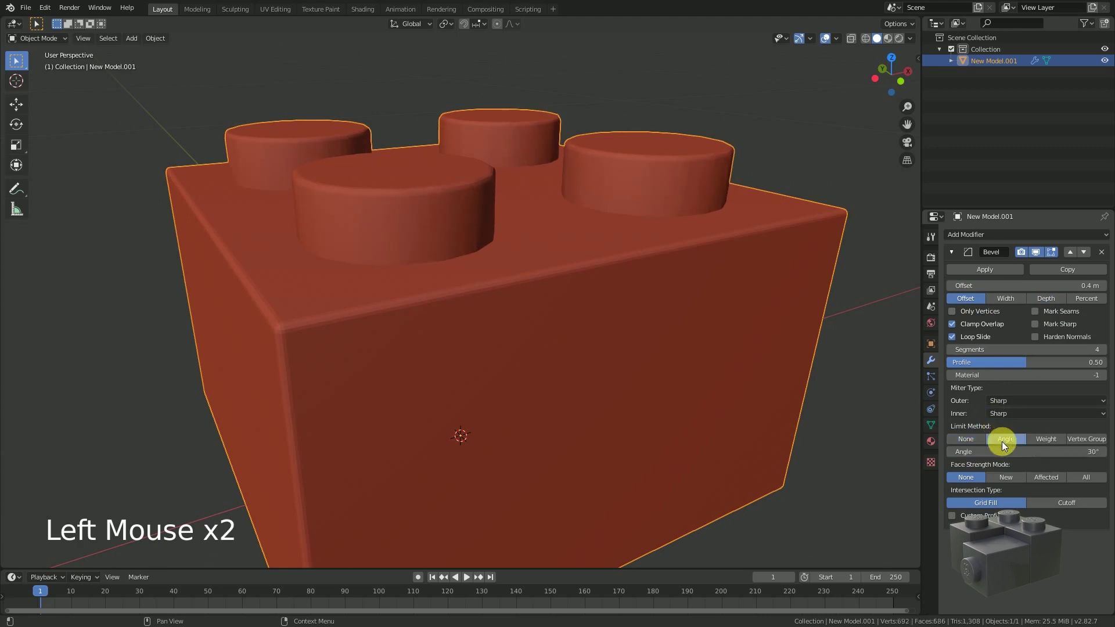
{"action": "left_click", "coordinate": [1002, 451]}
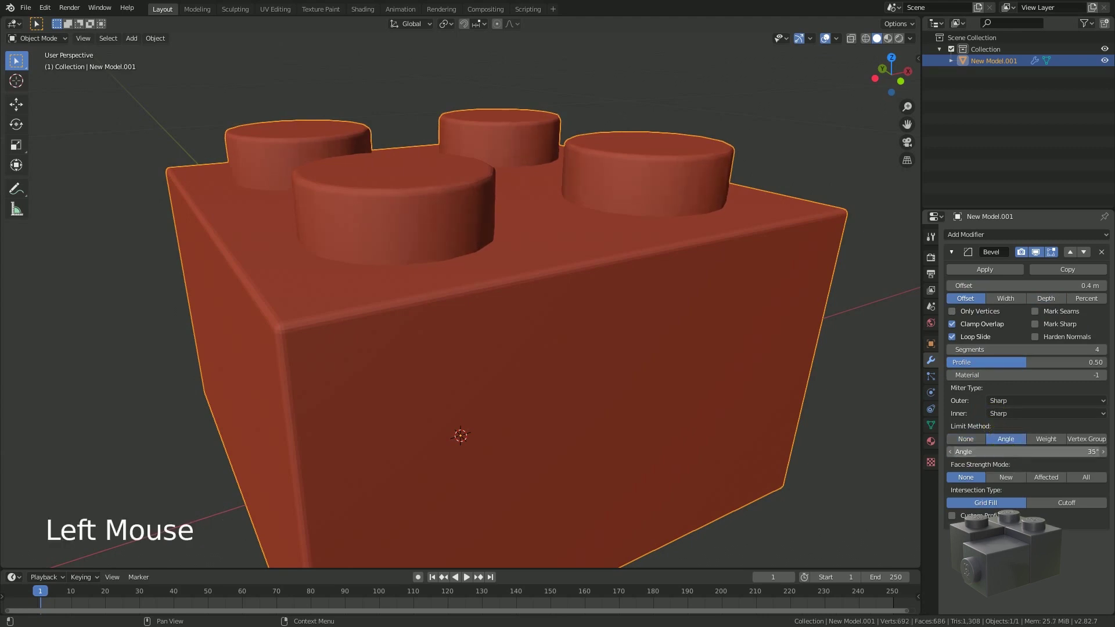
{"action": "mouse_move", "coordinate": [1025, 452]}
{"action": "left_mouse_down"}
{"action": "mouse_move", "coordinate": [1048, 451]}
{"action": "mouse_move", "coordinate": [1016, 452]}
{"action": "left_mouse_up"}
{"action": "left_click", "coordinate": [1009, 455]}
{"action": "type", "text": "30"}
{"action": "key", "text": "Return"}
{"action": "middle_click_drag", "start_coordinate": [680, 245], "coordinate": [658, 257]}
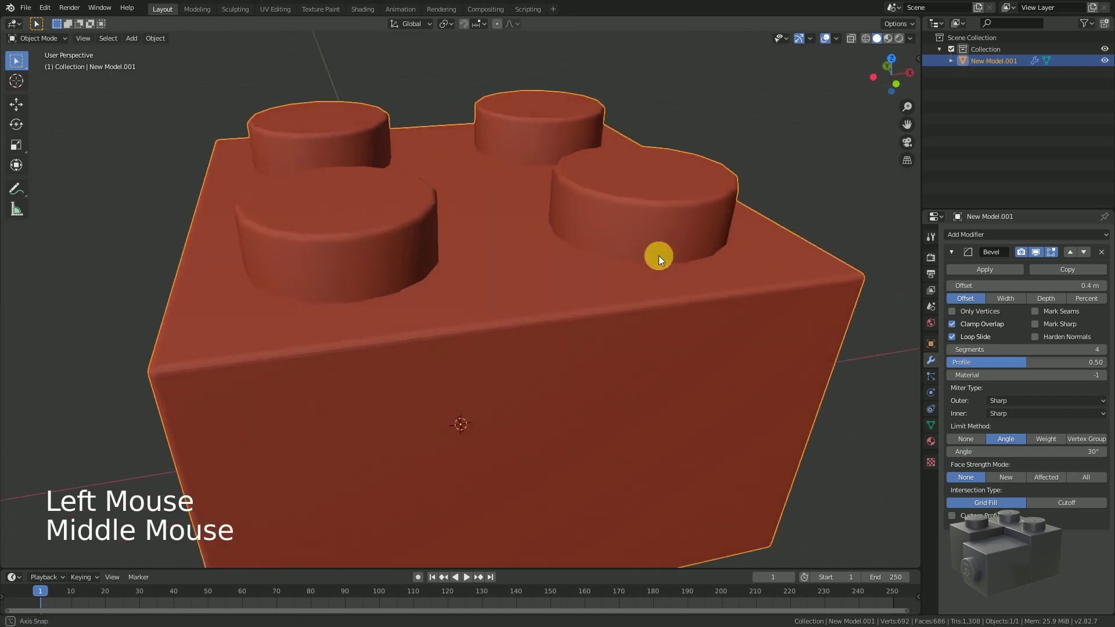
{"action": "scroll", "coordinate": [658, 256], "scroll_direction": "down", "scroll_amount": 3}
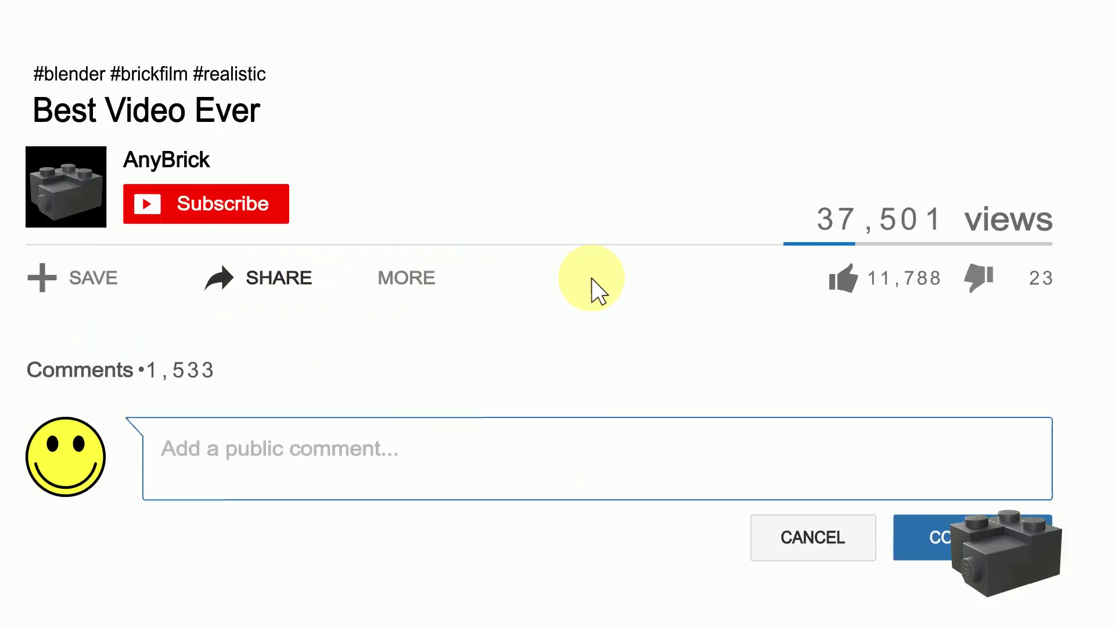
- Like the video, post the comment 'You are breathtaking!', and hit Subscribe
{"action": "left_click", "coordinate": [841, 281]}
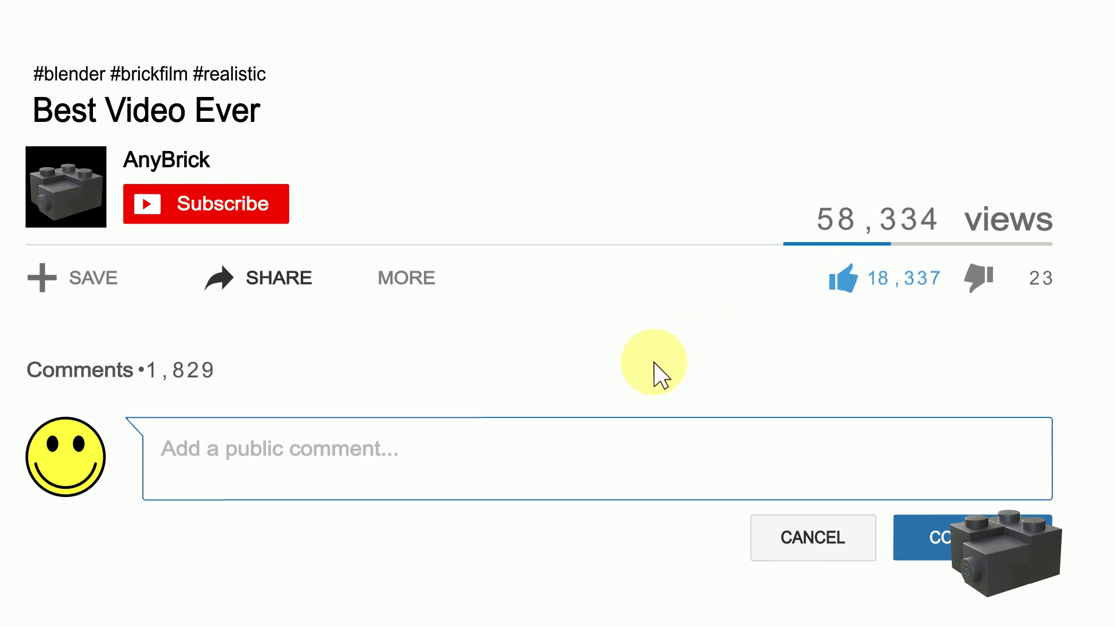
{"action": "left_click", "coordinate": [407, 471]}
{"action": "type", "text": "You are breathtakin"}
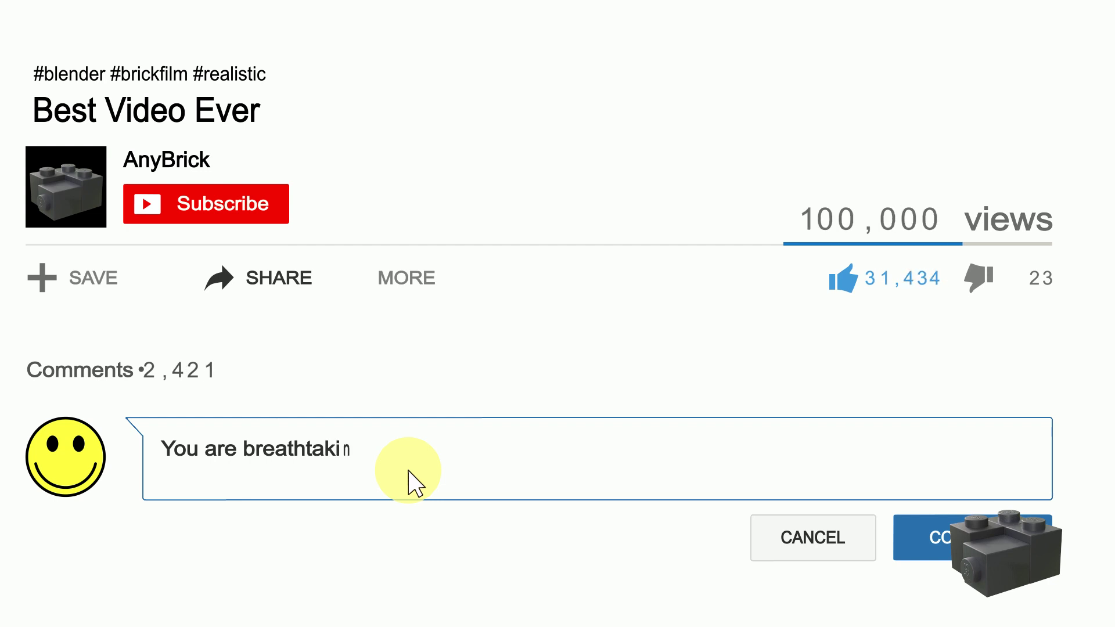
{"action": "type", "text": "g!"}
{"action": "left_click", "coordinate": [214, 205]}
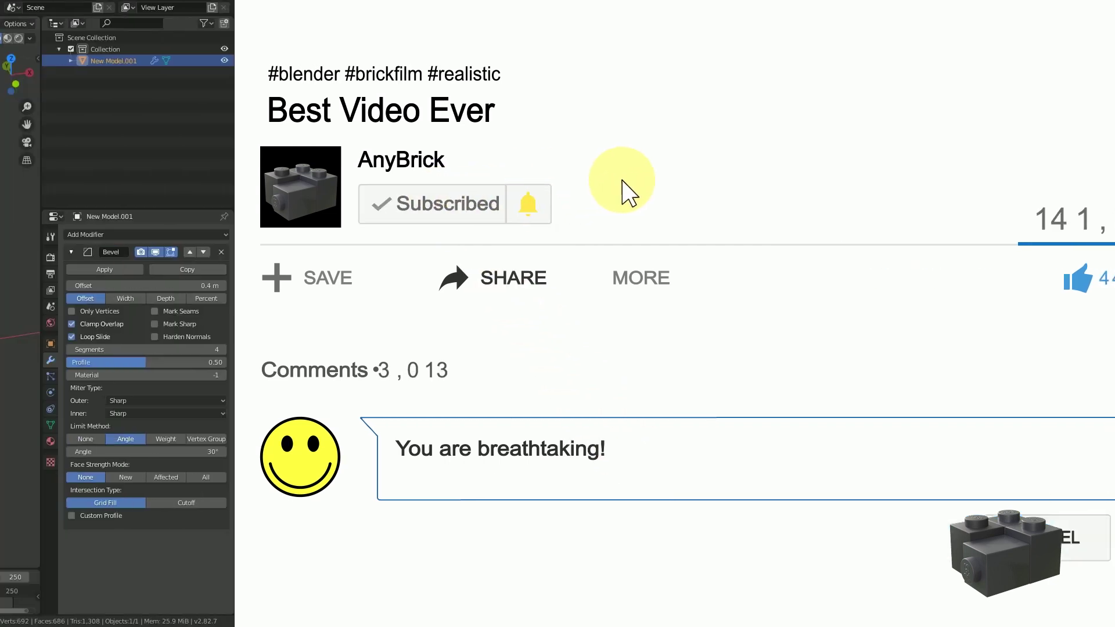
{"action": "scroll", "coordinate": [659, 257], "scroll_direction": "down", "scroll_amount": 2}
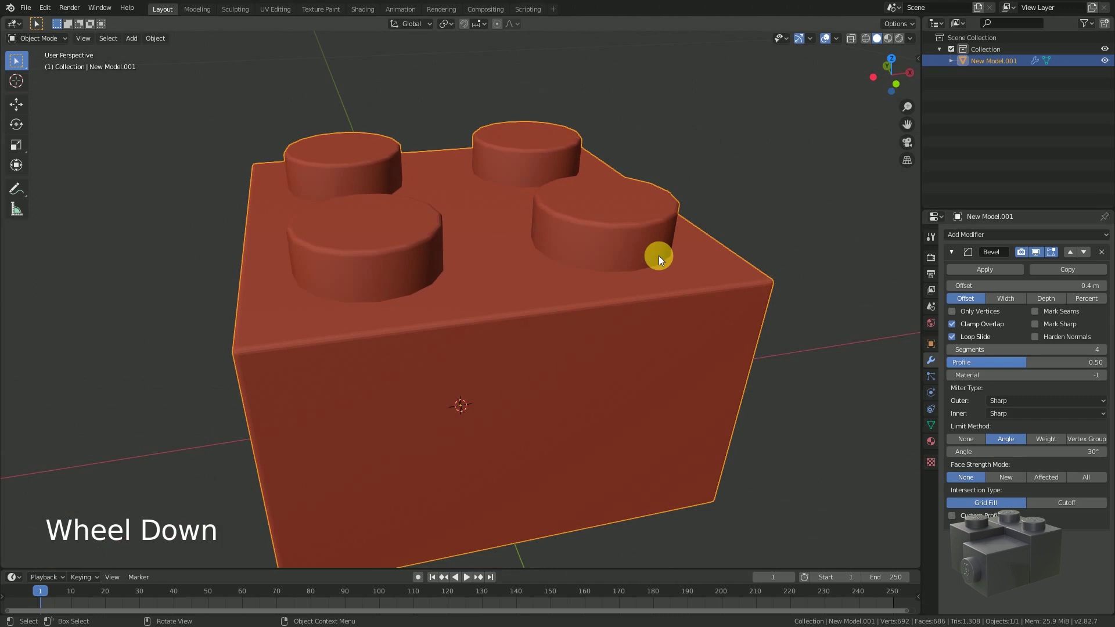
- Collapse the Bevel panel and add a Subdivision Surface modifier below it
{"action": "key", "text": "F7"}
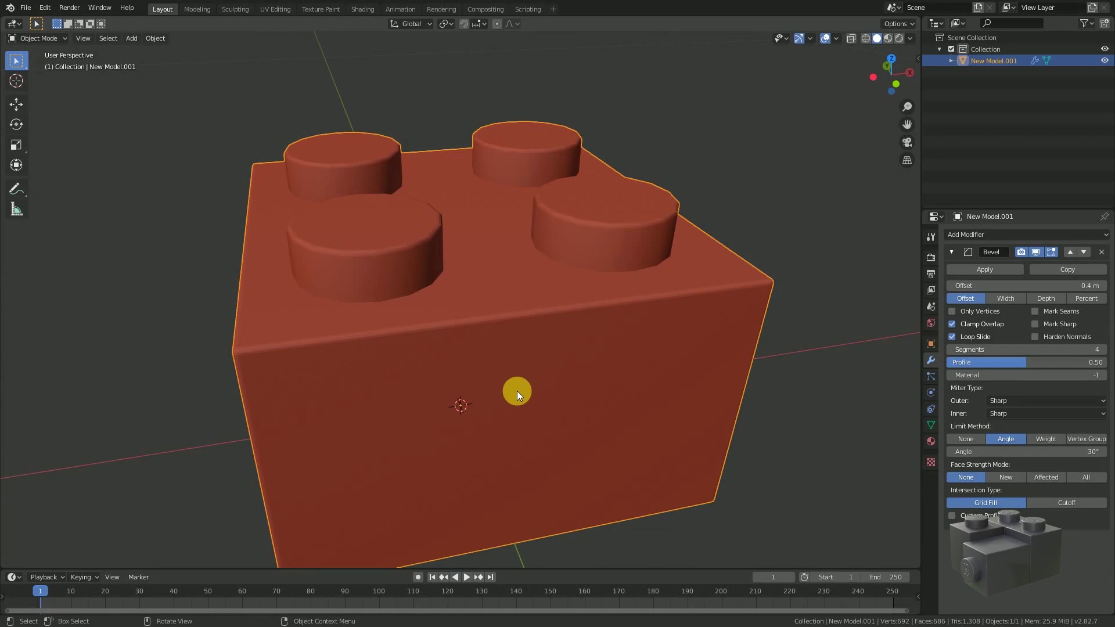
{"action": "left_click", "coordinate": [951, 252]}
{"action": "left_click", "coordinate": [955, 235]}
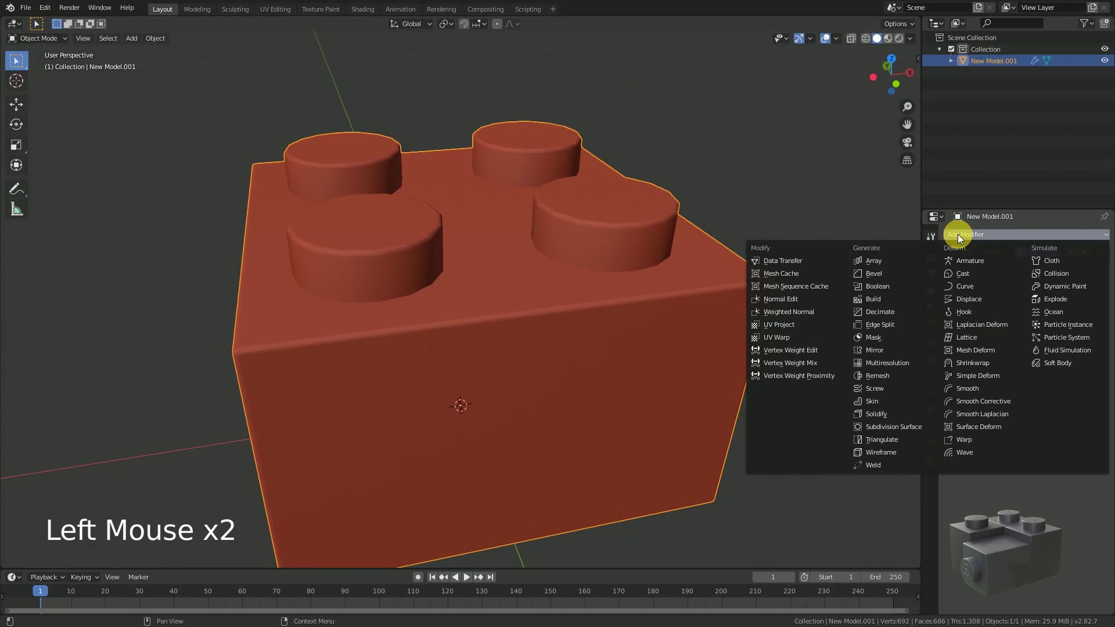
{"action": "left_click", "coordinate": [900, 426]}
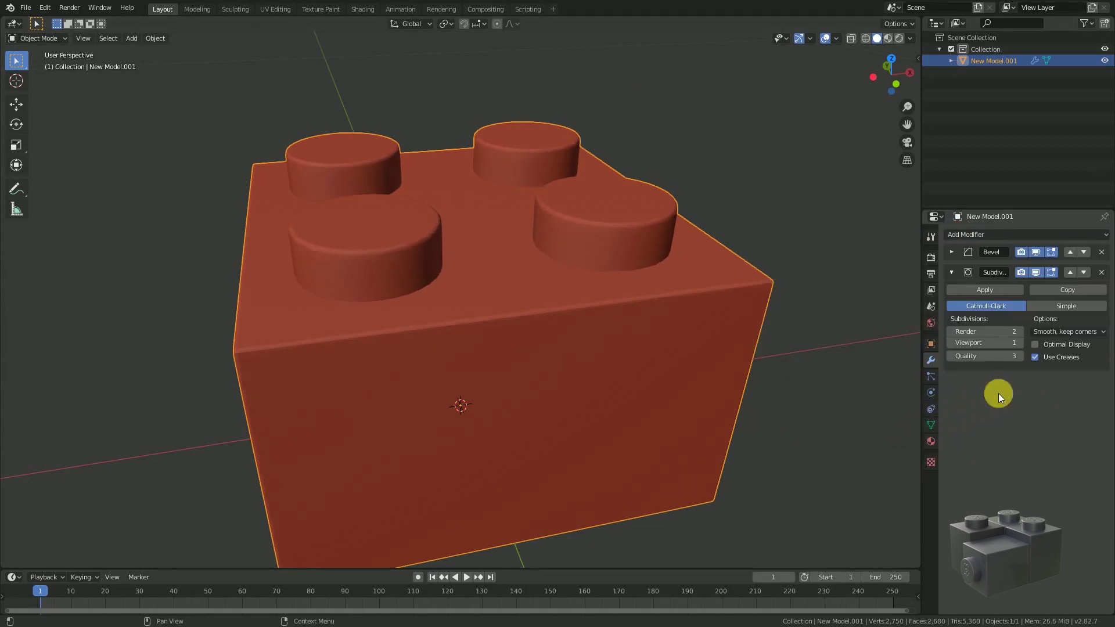
- Set the Subdivision Surface to 2 viewport levels and 3 render levels
{"action": "left_click", "coordinate": [1020, 343]}
{"action": "middle_click_drag", "start_coordinate": [741, 323], "coordinate": [591, 303]}
{"action": "scroll", "coordinate": [443, 260], "scroll_direction": "up", "scroll_amount": 3}
{"action": "scroll", "coordinate": [444, 260], "scroll_direction": "down", "scroll_amount": 2}
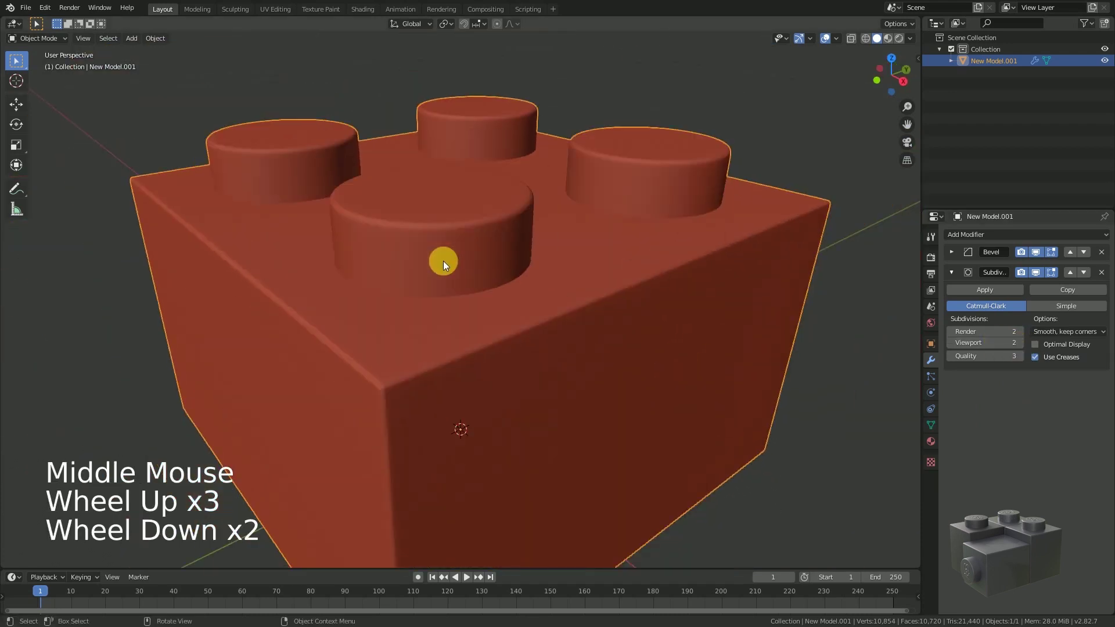
{"action": "left_click", "coordinate": [952, 345]}
{"action": "left_click", "coordinate": [1020, 343]}
{"action": "left_click", "coordinate": [1021, 343]}
{"action": "middle_click_drag", "start_coordinate": [435, 304], "coordinate": [497, 301]}
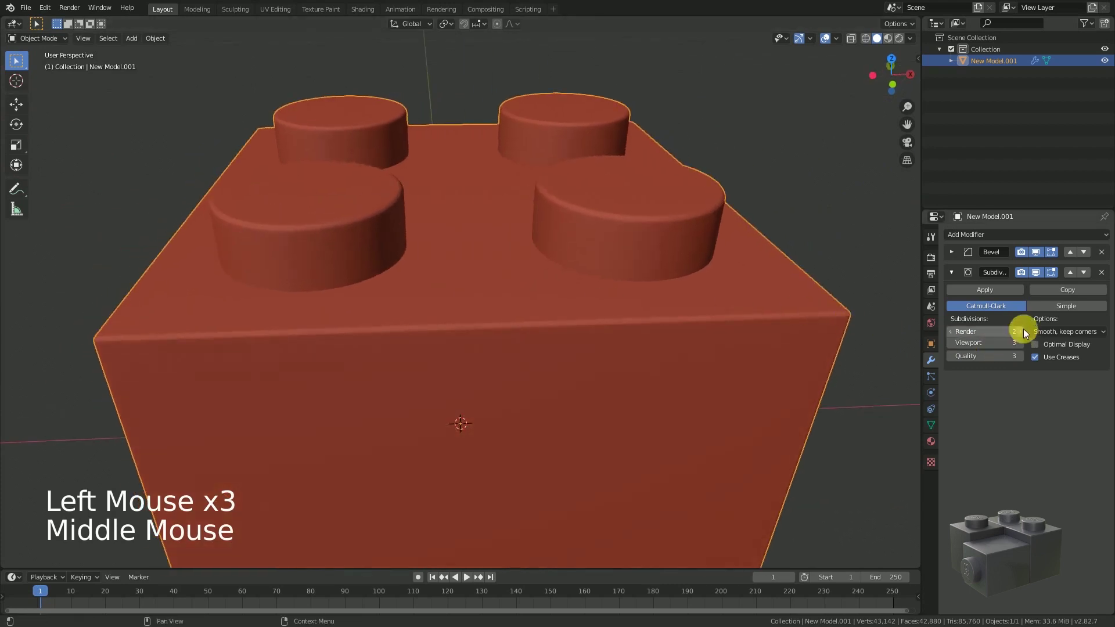
{"action": "left_click", "coordinate": [950, 343]}
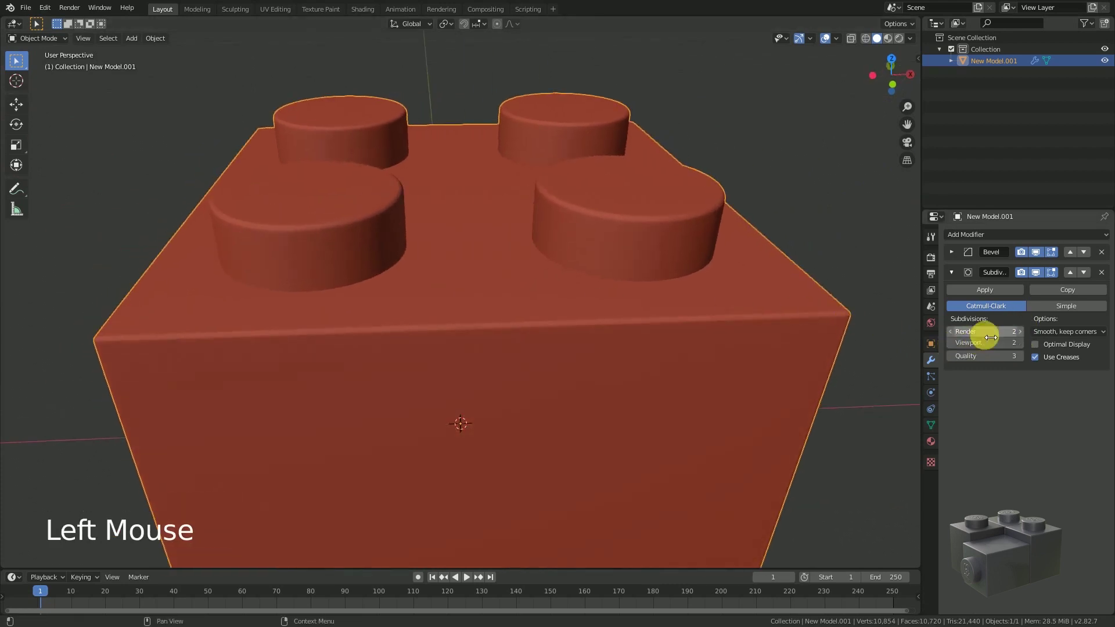
{"action": "left_click", "coordinate": [1020, 331]}
{"action": "middle_click_drag", "start_coordinate": [663, 287], "coordinate": [547, 318]}
{"action": "scroll", "coordinate": [605, 295], "scroll_direction": "down", "scroll_amount": 3}
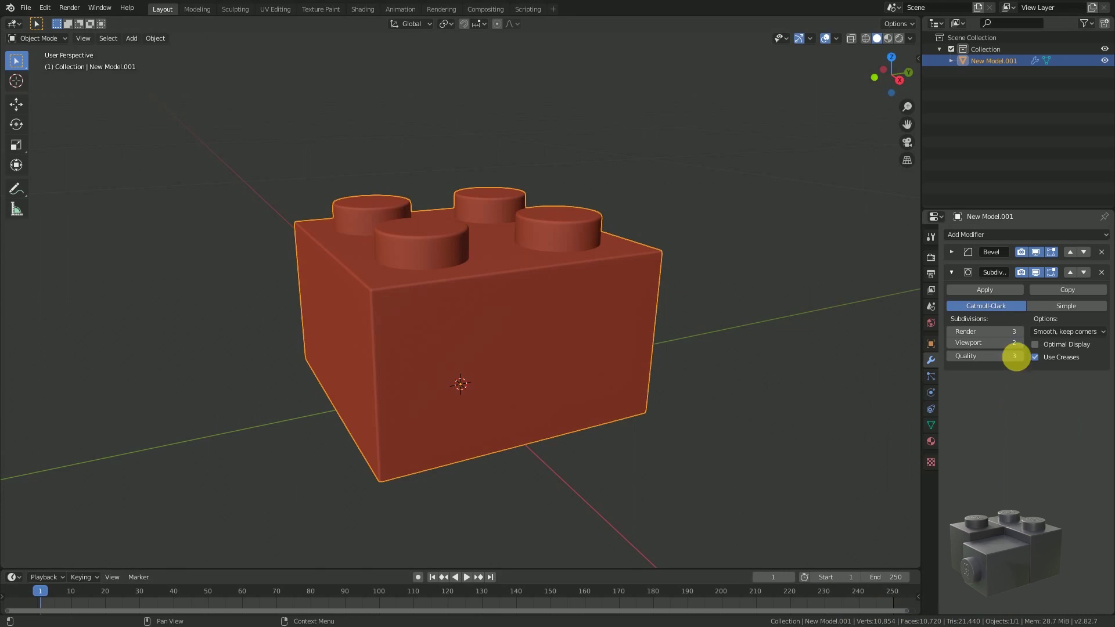
- Turn off viewport display for the Subdivision Surface and Bevel modifiers
{"action": "left_click", "coordinate": [1035, 273]}
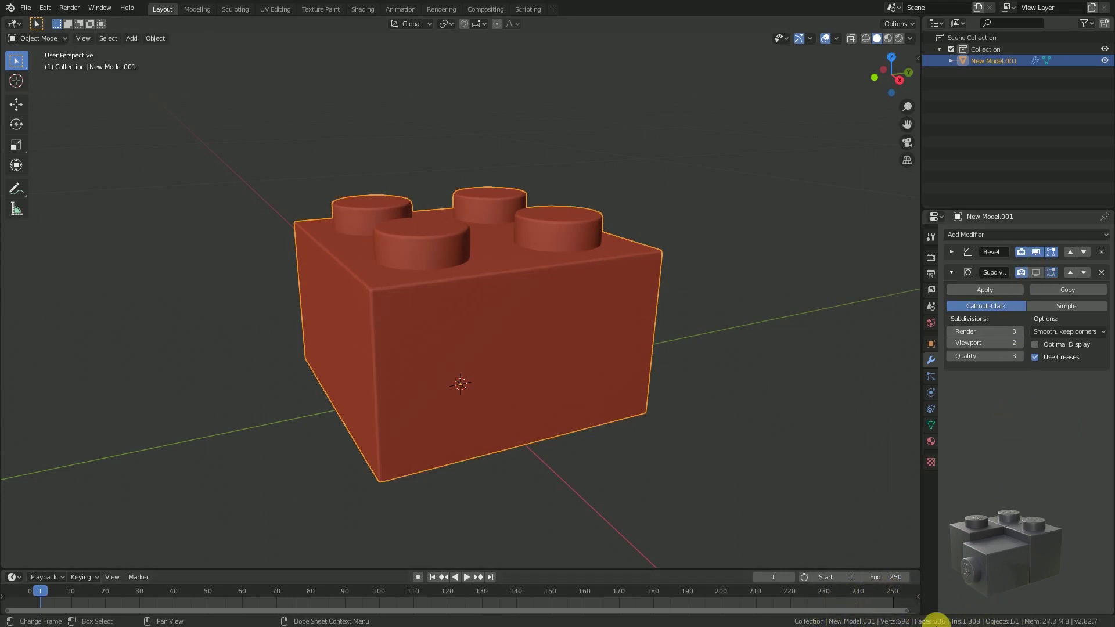
{"action": "left_click", "coordinate": [1035, 252]}
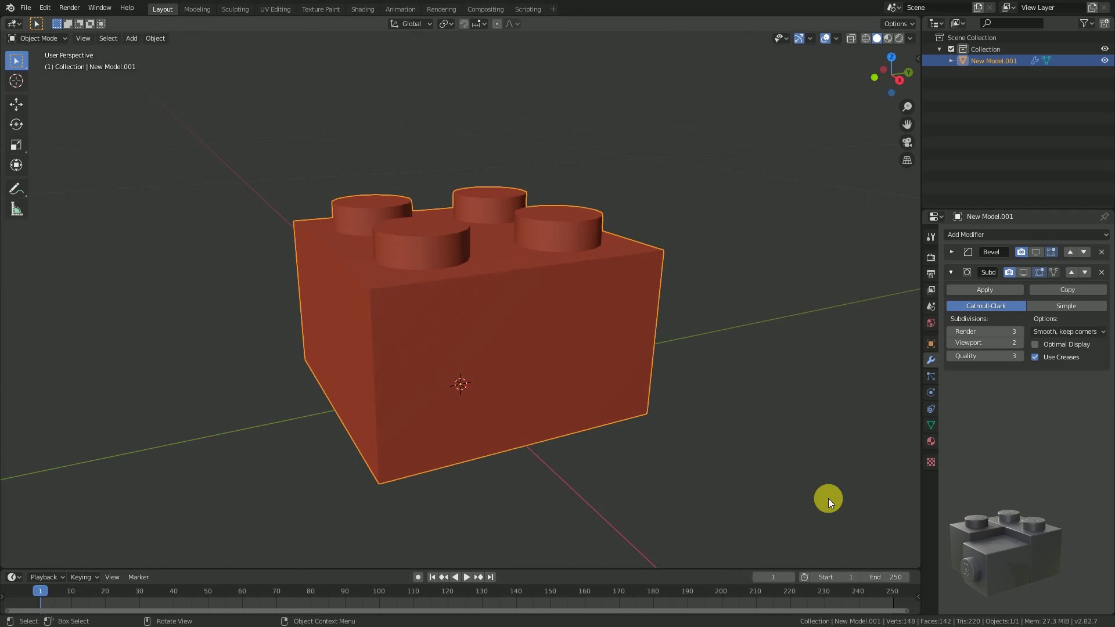
- Switch to the Move tool and deselect the brick
{"action": "key", "text": "shift+space"}
{"action": "key", "text": "g"}
{"action": "left_click", "coordinate": [722, 326]}
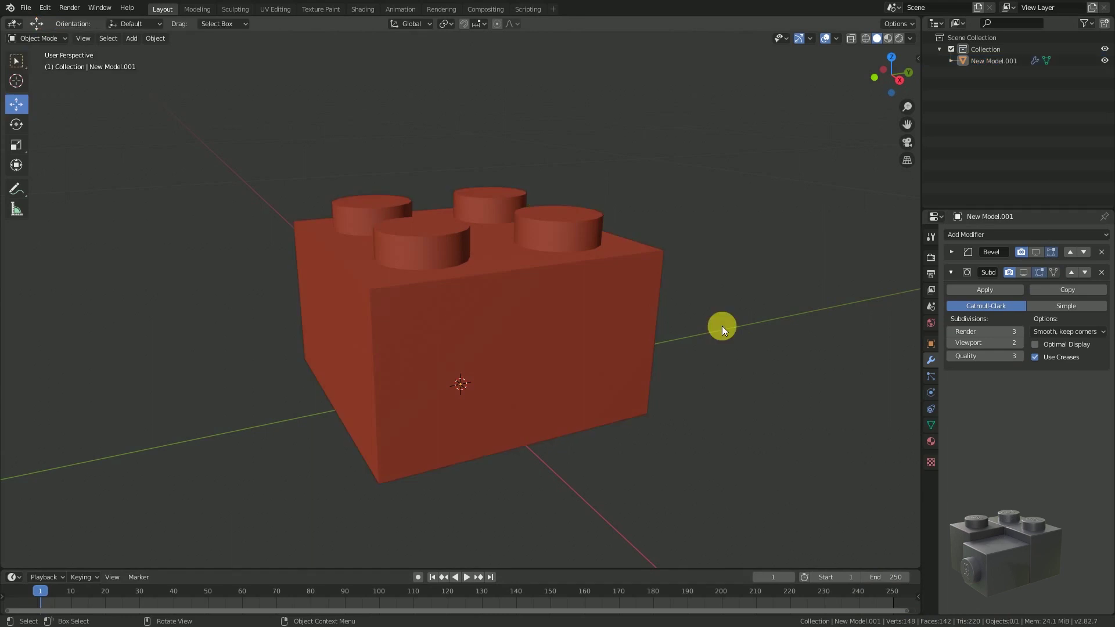
- Rename the object to Brick_2x2 in Object properties
{"action": "left_click", "coordinate": [930, 344]}
{"action": "double_click", "coordinate": [1015, 237]}
{"action": "type", "text": "Brick"}
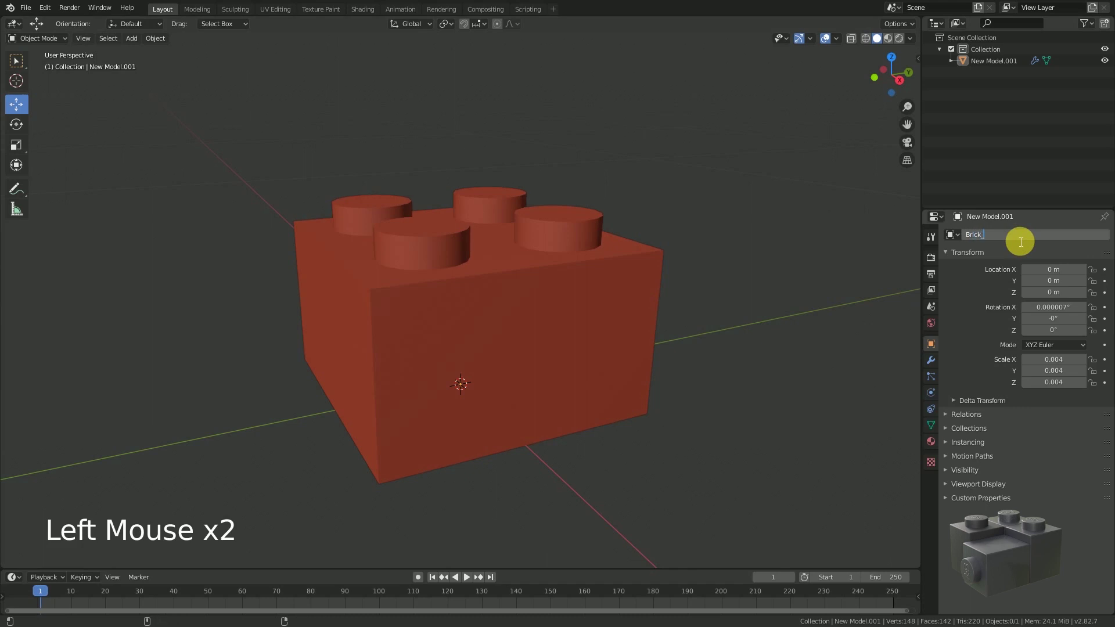
{"action": "type", "text": "_2x2"}
{"action": "key", "text": "Return"}
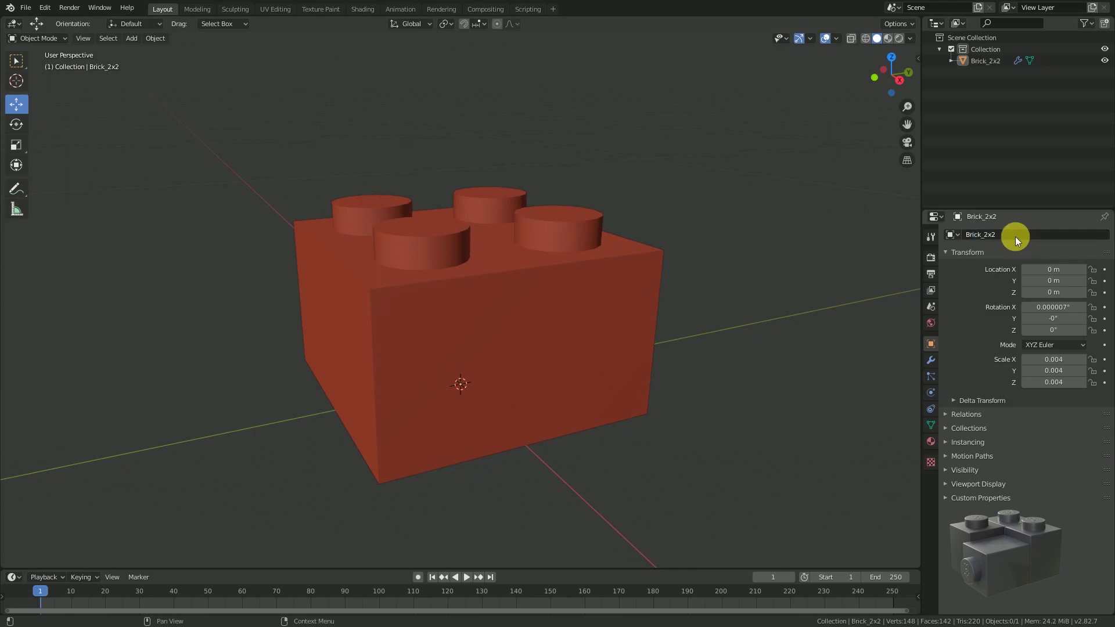
- Unlink the Red.001 material from the brick's material slot
{"action": "left_click", "coordinate": [931, 442]}
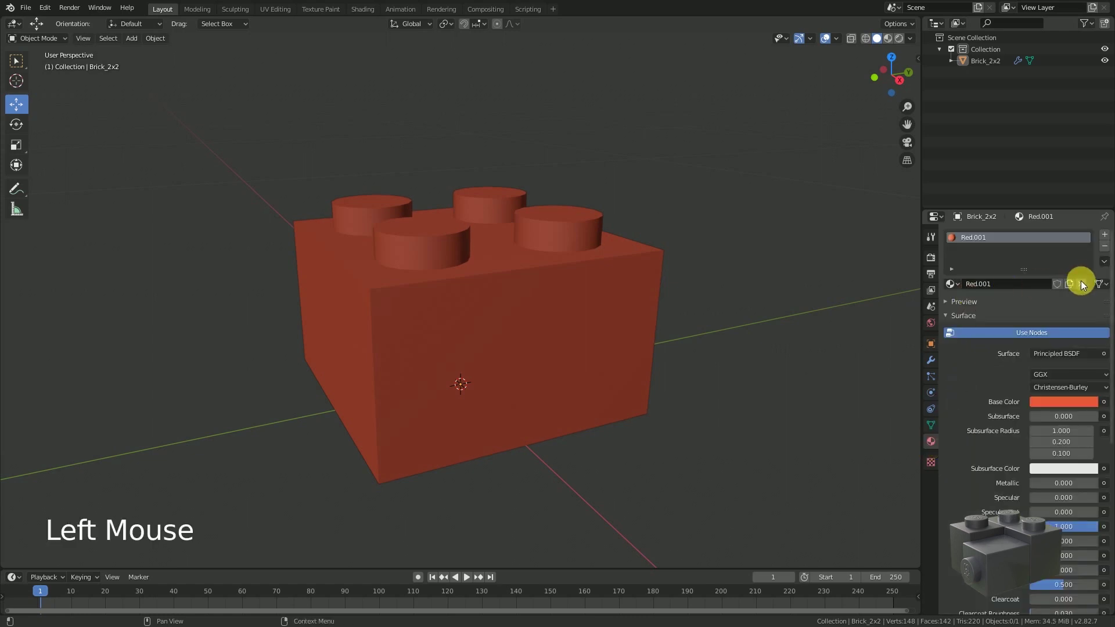
{"action": "left_click", "coordinate": [1081, 281]}
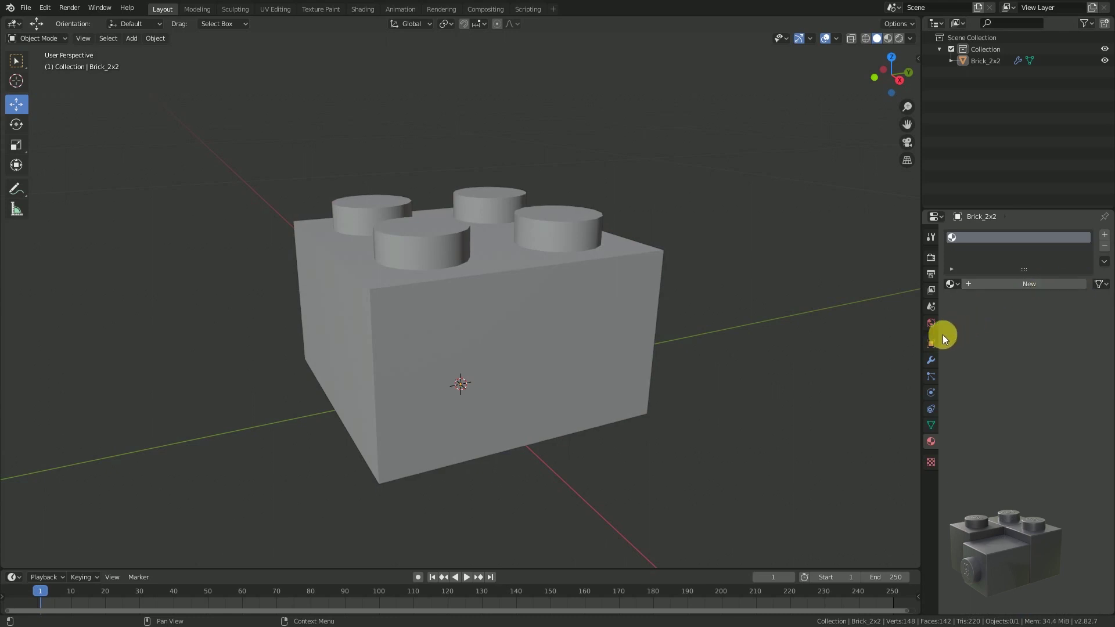
{"action": "left_click", "coordinate": [931, 346]}
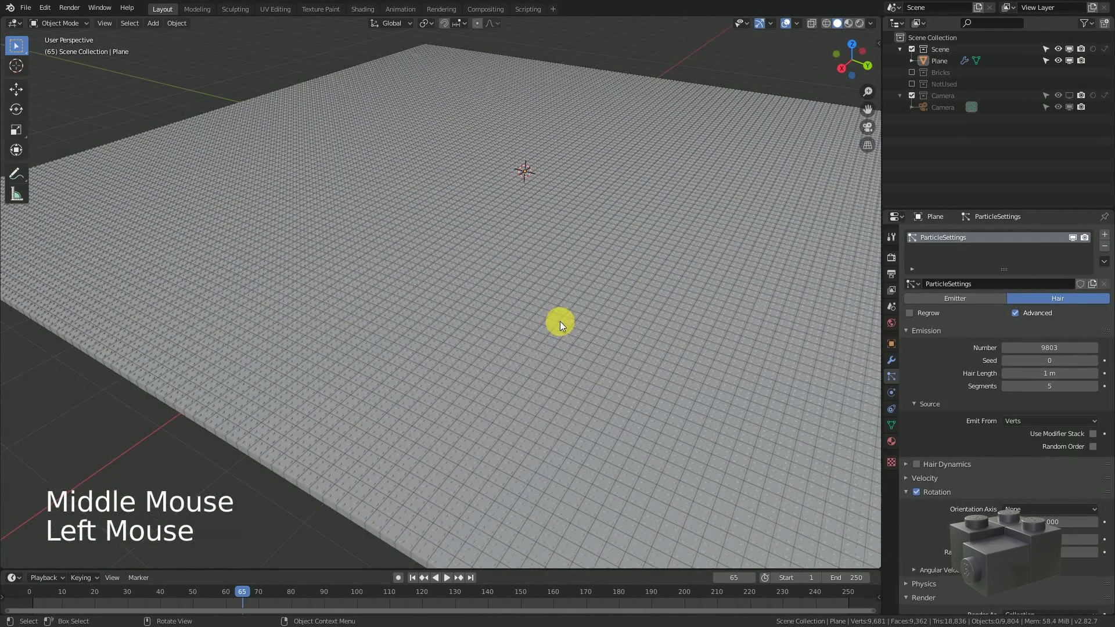
- Toggle the particle plane into Edit Mode and back to show its brick particles
{"action": "key", "text": "Tab"}
{"action": "scroll", "coordinate": [551, 321], "scroll_direction": "up", "scroll_amount": 6}
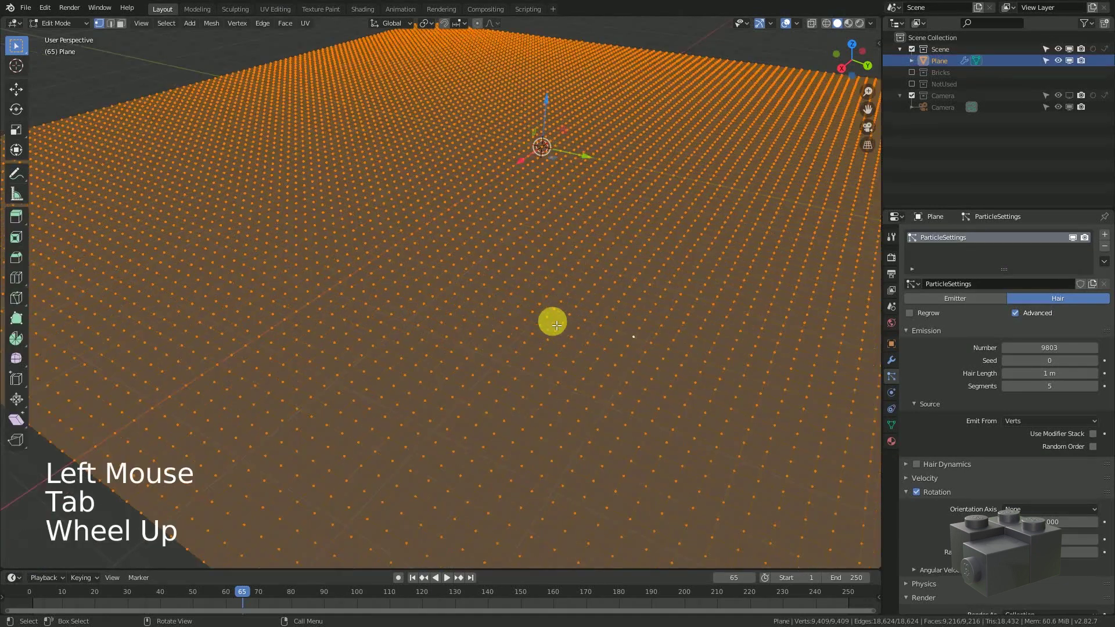
{"action": "scroll", "coordinate": [556, 326], "scroll_direction": "down", "scroll_amount": 6}
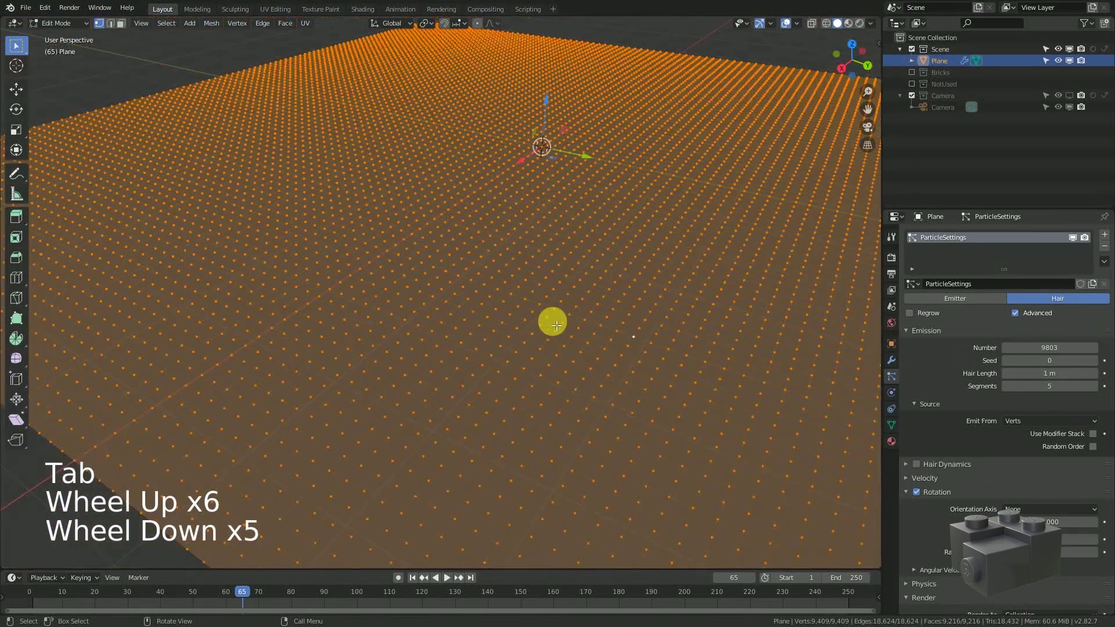
{"action": "key", "text": "Tab"}
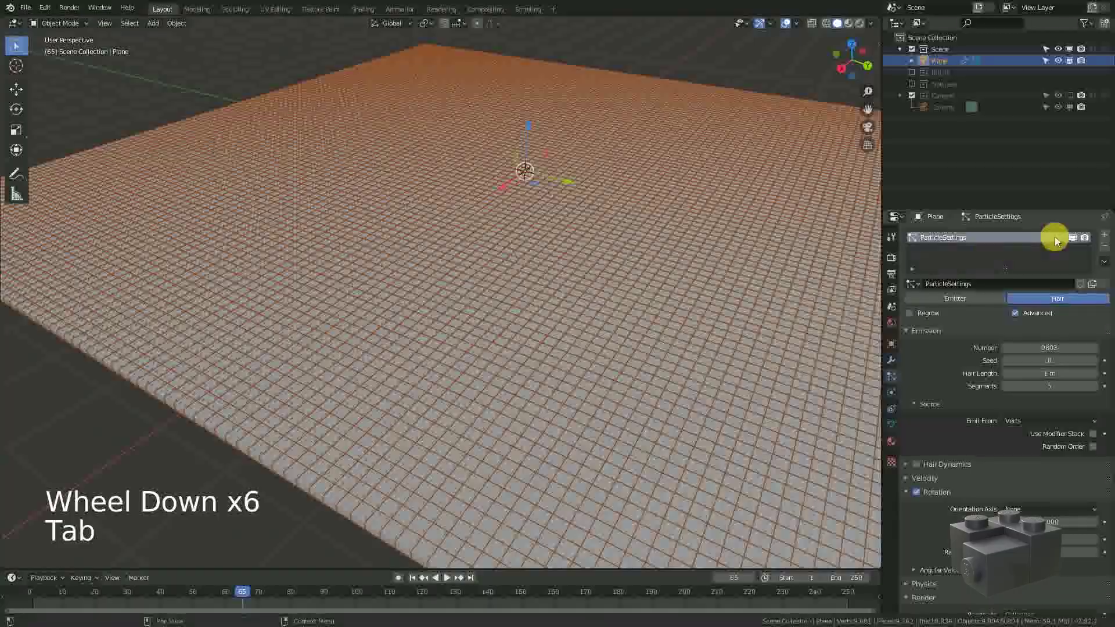